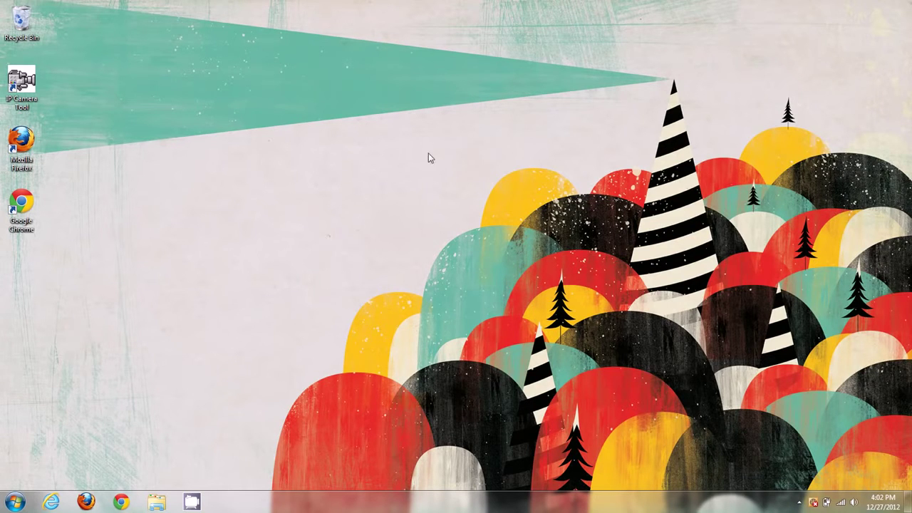
Step: Check which wireless network the computer is connected to, and close the network list
{"action": "left_click", "coordinate": [841, 502]}
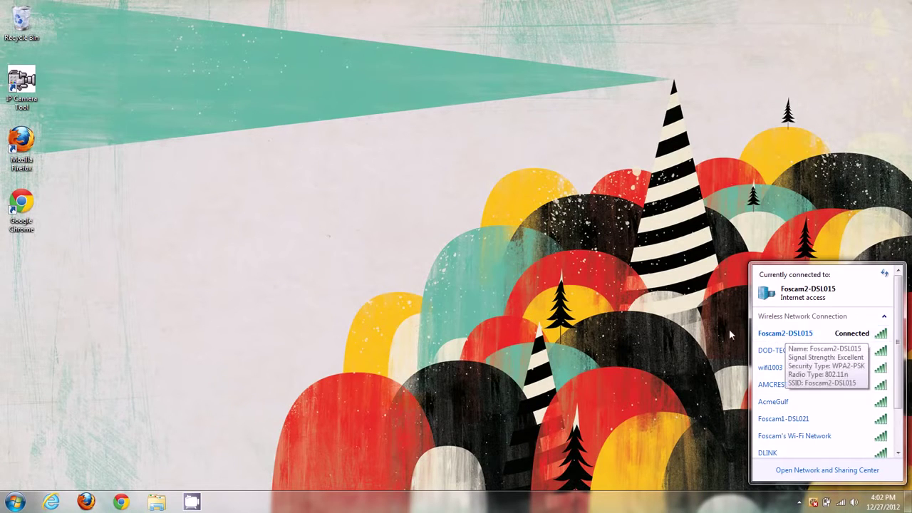
{"action": "left_click", "coordinate": [463, 249]}
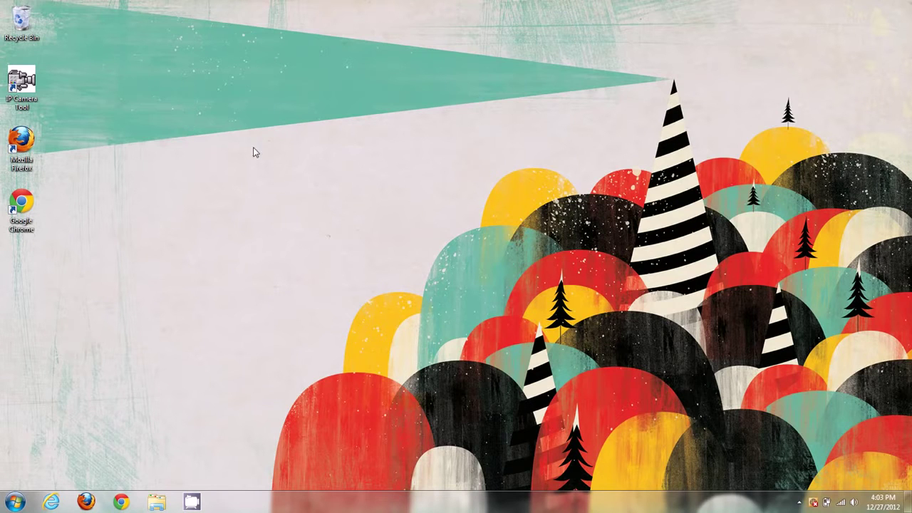
Step: Launch IP Camera Tool and open the Network Configuration of the anonymous camera
{"action": "left_click", "coordinate": [21, 89]}
{"action": "double_click", "coordinate": [13, 87]}
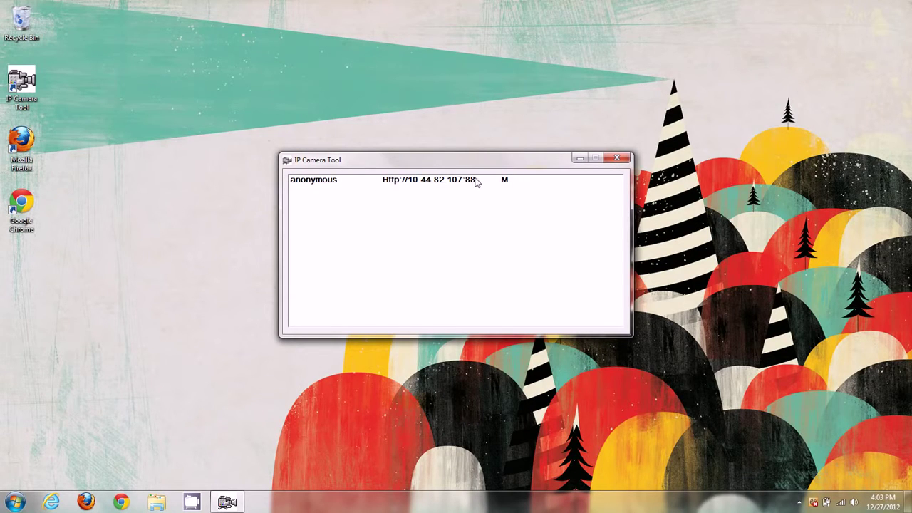
{"action": "left_click", "coordinate": [477, 182]}
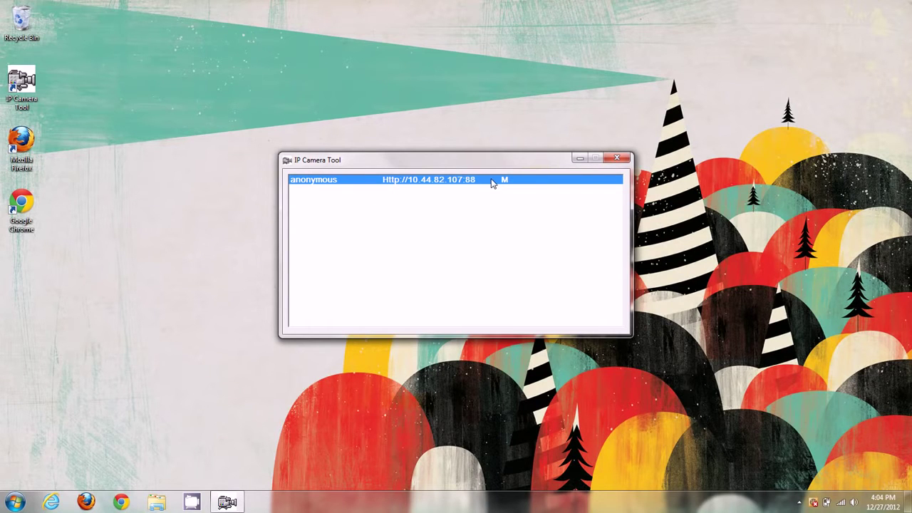
{"action": "right_click", "coordinate": [443, 184]}
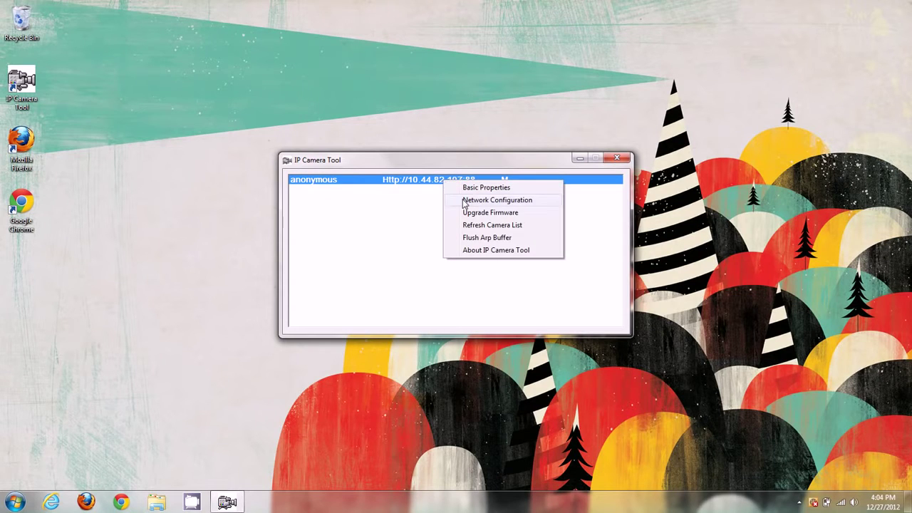
{"action": "left_click", "coordinate": [465, 202]}
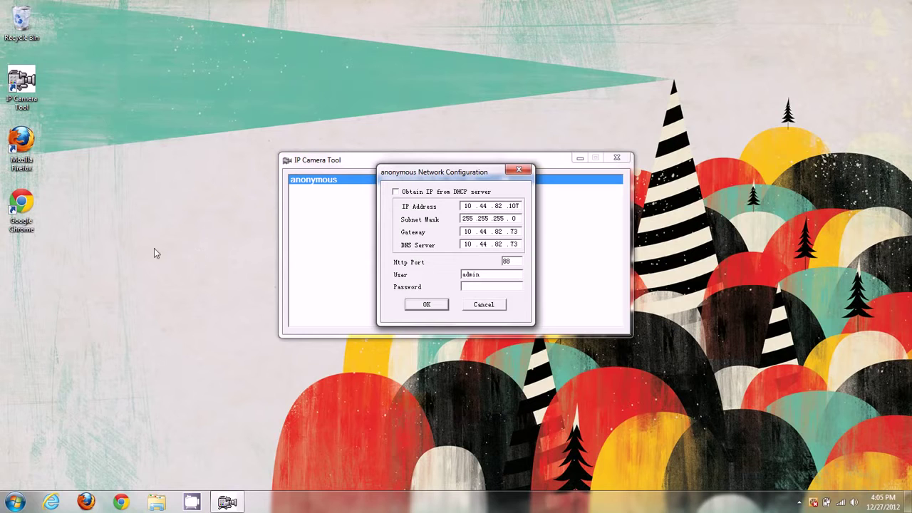
Step: Run ipconfig in a Command Prompt placed beside the camera dialog, with the window enlarged to show the wireless adapter's details
{"action": "left_click", "coordinate": [16, 502]}
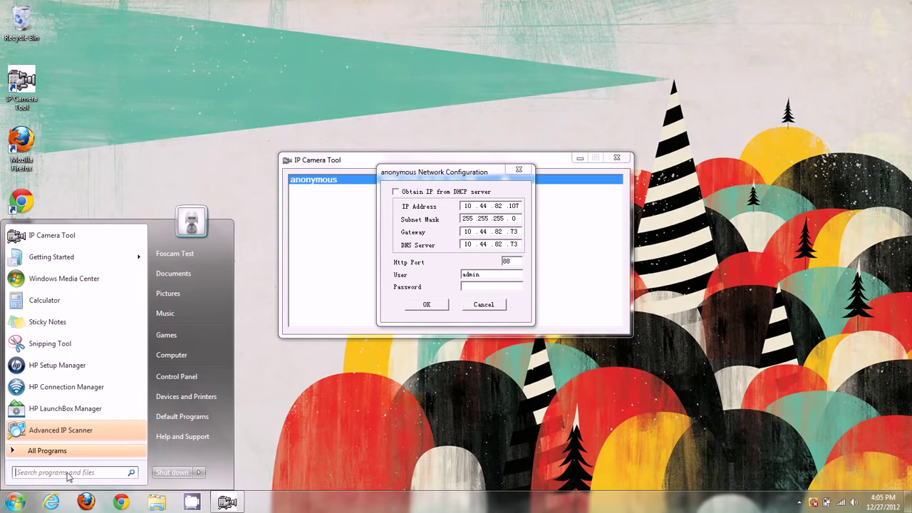
{"action": "left_click", "coordinate": [26, 473]}
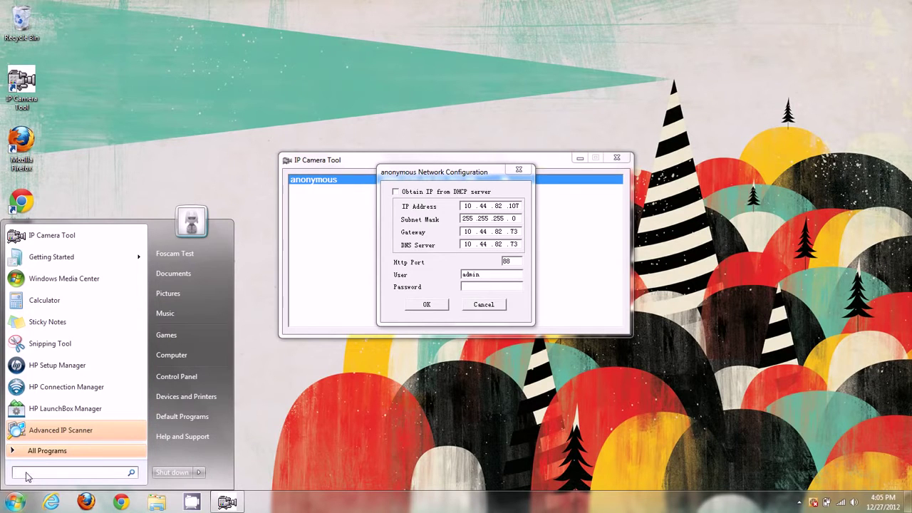
{"action": "type", "text": "cmd"}
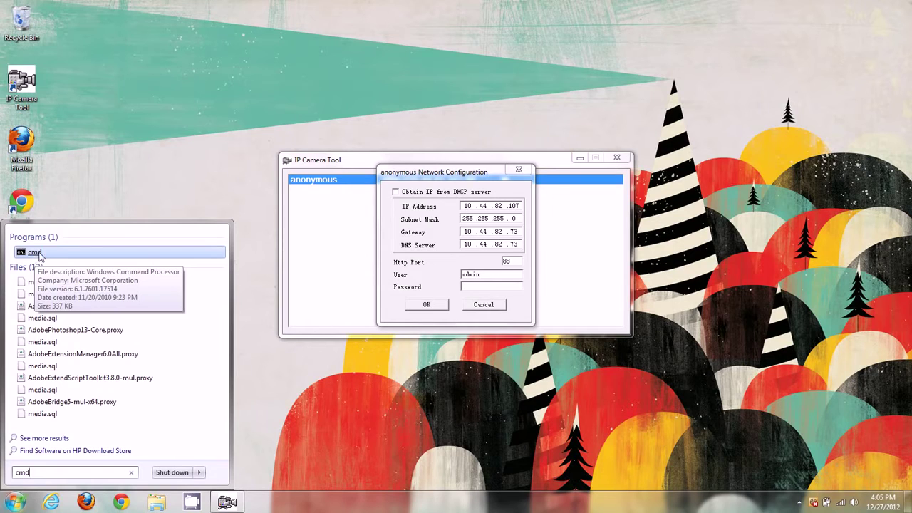
{"action": "left_click", "coordinate": [38, 255]}
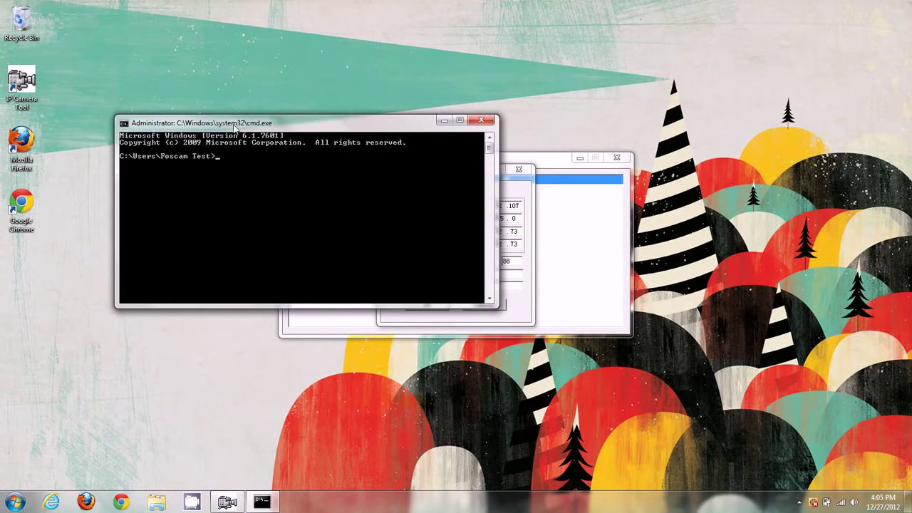
{"action": "left_click_drag", "start_coordinate": [324, 130], "coordinate": [228, 51]}
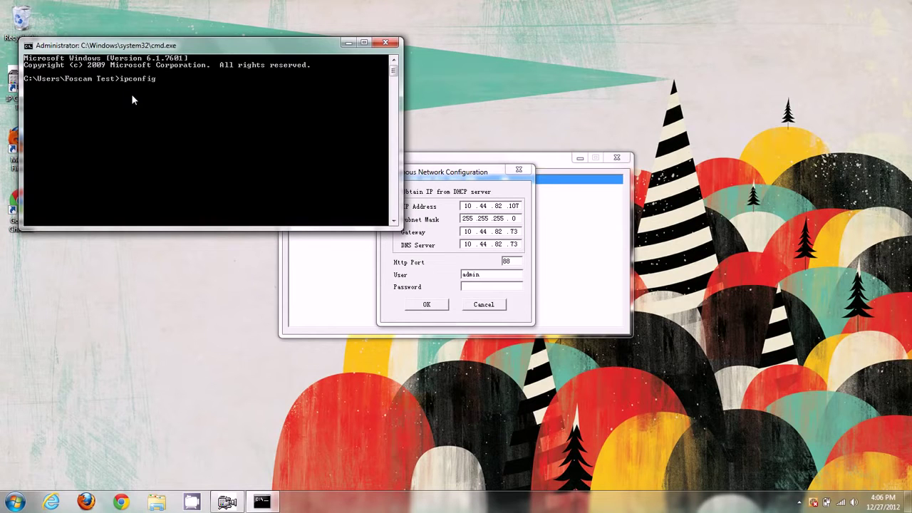
{"action": "key", "text": "Return"}
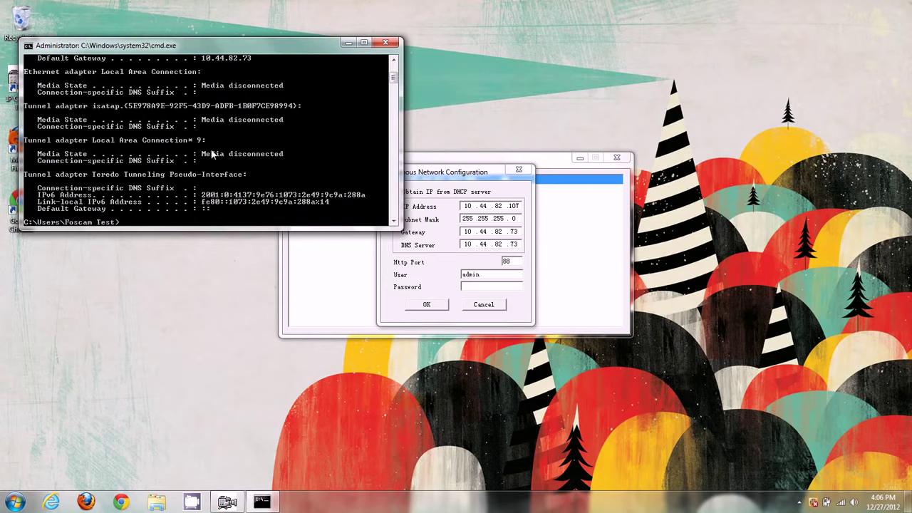
{"action": "left_click_drag", "start_coordinate": [402, 229], "coordinate": [346, 384]}
{"action": "scroll", "coordinate": [253, 302], "scroll_direction": "up", "scroll_amount": 5}
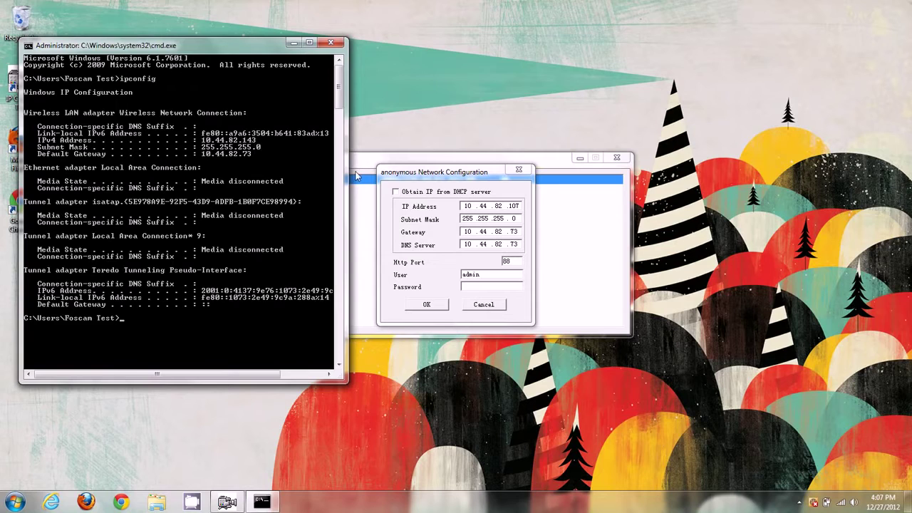
Step: Try 143, 144 and 142 as the last number of the camera's IP address, and move the dialog down to uncover the camera list
{"action": "double_click", "coordinate": [514, 206]}
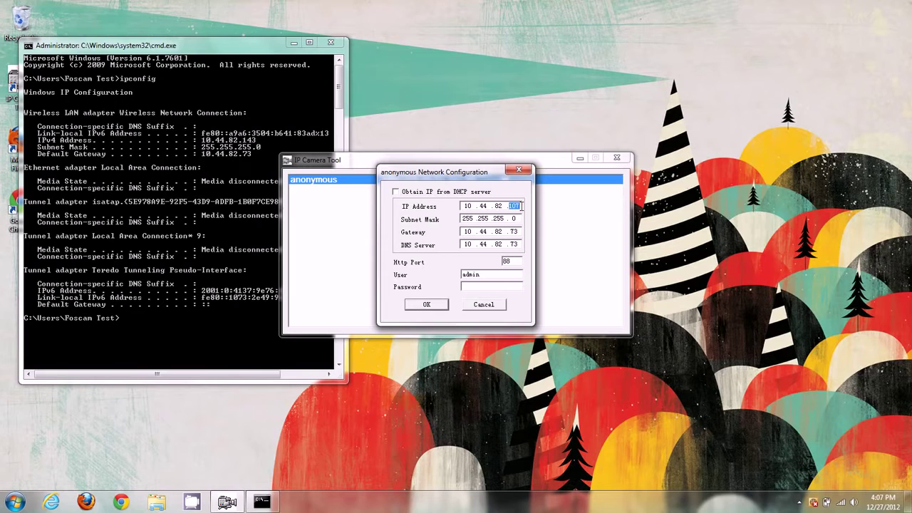
{"action": "left_click", "coordinate": [272, 135]}
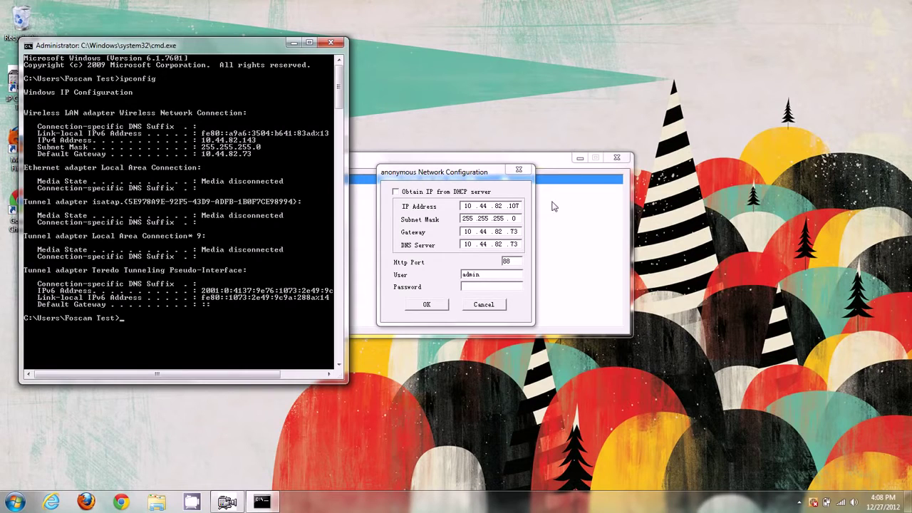
{"action": "left_click", "coordinate": [514, 206]}
{"action": "left_click_drag", "start_coordinate": [510, 207], "coordinate": [528, 206]}
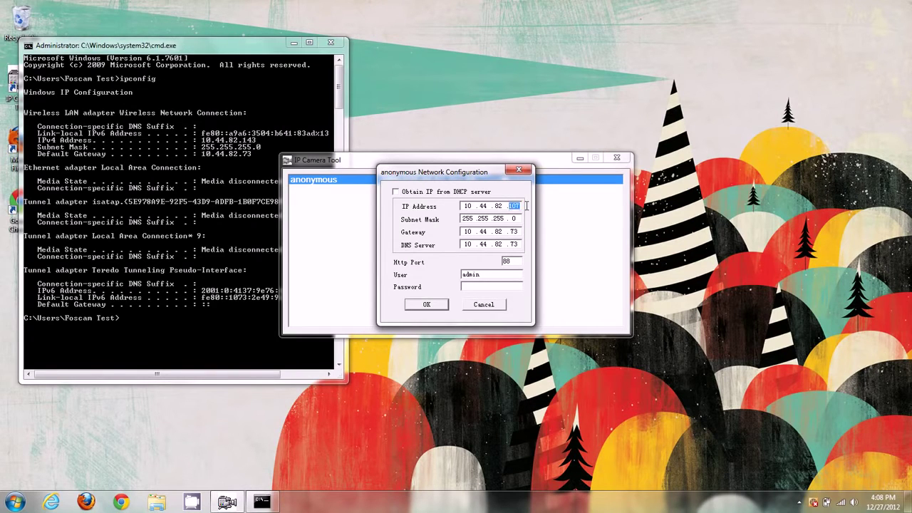
{"action": "type", "text": "143"}
{"action": "double_click", "coordinate": [511, 206]}
{"action": "type", "text": "144"}
{"action": "double_click", "coordinate": [513, 206]}
{"action": "type", "text": "142"}
{"action": "left_click_drag", "start_coordinate": [487, 175], "coordinate": [488, 208]}
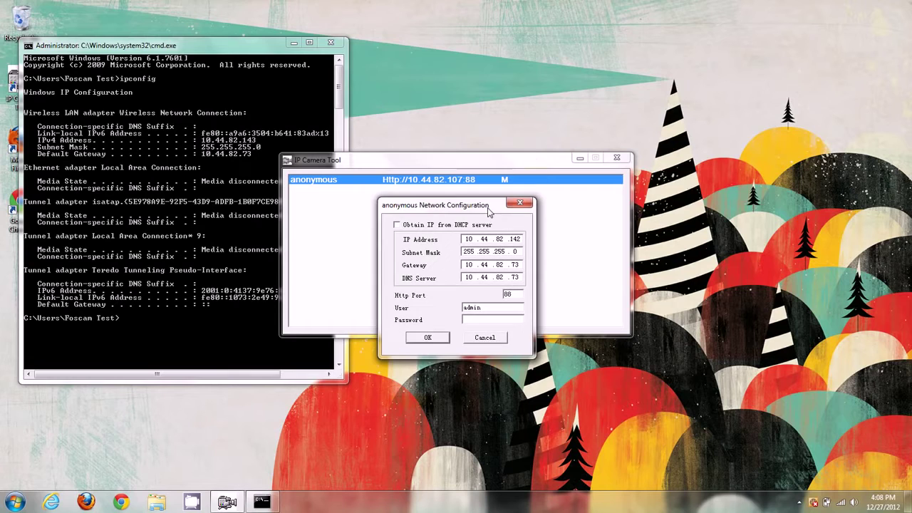
Step: Set the last number of the camera's IP address back to 107
{"action": "double_click", "coordinate": [515, 239]}
{"action": "type", "text": "107"}
{"action": "double_click", "coordinate": [515, 239]}
{"action": "type", "text": "102"}
{"action": "key", "text": "BackSpace"}
{"action": "key", "text": "BackSpace"}
{"action": "type", "text": "07"}
Step: Review the individual numbers of the camera's IP address and its Http Port
{"action": "double_click", "coordinate": [485, 239]}
{"action": "double_click", "coordinate": [472, 240]}
{"action": "double_click", "coordinate": [488, 240]}
{"action": "double_click", "coordinate": [469, 239]}
{"action": "left_click", "coordinate": [481, 240]}
{"action": "key", "text": "Tab"}
{"action": "left_click", "coordinate": [513, 295]}
Step: Fill in the camera's password for the admin user, and close the network configuration without saving
{"action": "left_click", "coordinate": [474, 317]}
{"action": "double_click", "coordinate": [463, 308]}
{"action": "left_click", "coordinate": [482, 307]}
{"action": "left_click", "coordinate": [472, 319]}
{"action": "type", "text": "***"}
{"action": "double_click", "coordinate": [471, 308]}
{"action": "double_click", "coordinate": [475, 319]}
{"action": "left_click", "coordinate": [520, 205]}
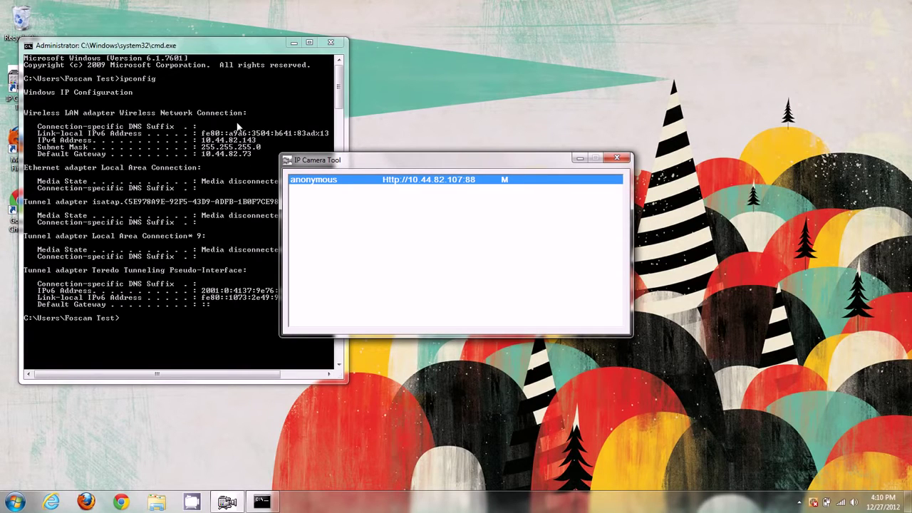
Step: Open the listed camera's web page in the browser and log in as admin with Main stream and English
{"action": "left_click", "coordinate": [332, 43]}
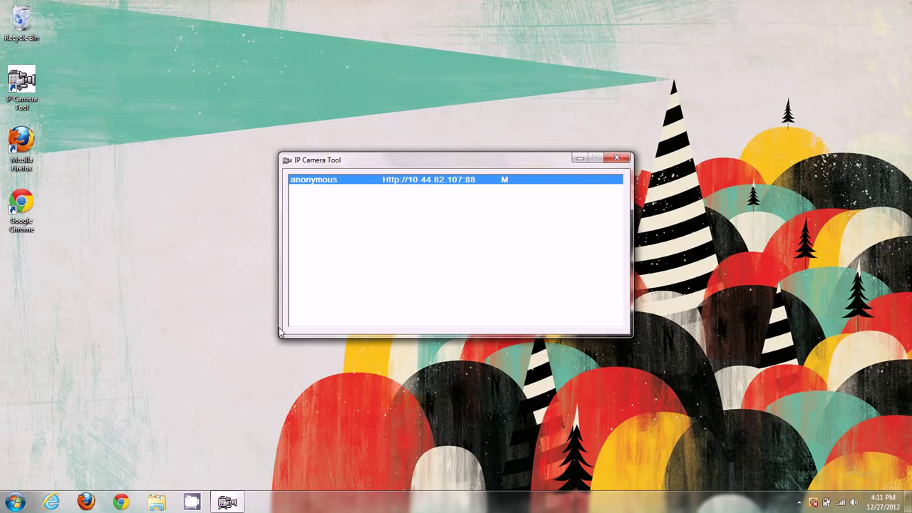
{"action": "double_click", "coordinate": [460, 187]}
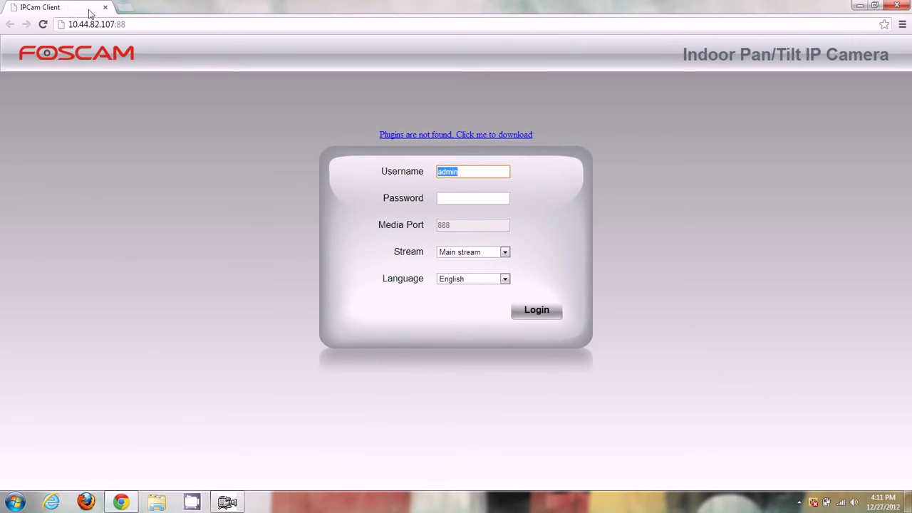
{"action": "left_click", "coordinate": [263, 195]}
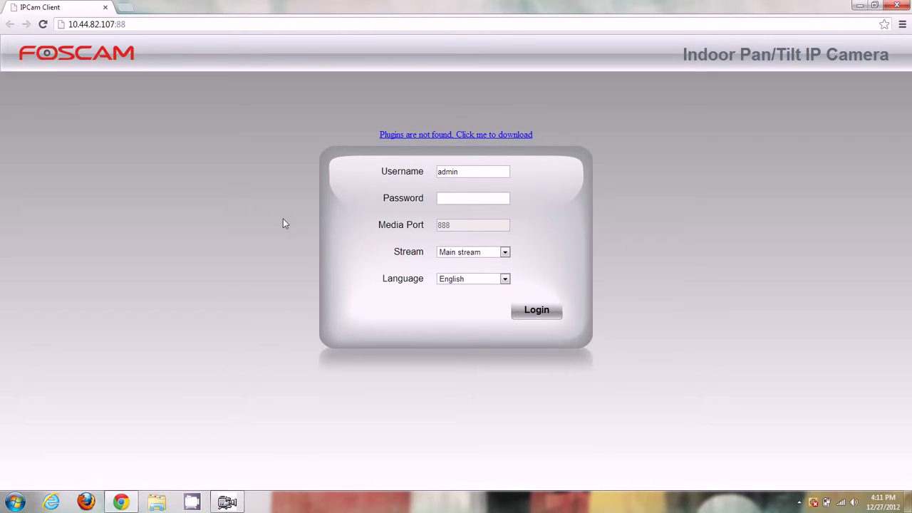
{"action": "left_click", "coordinate": [491, 197]}
{"action": "left_click", "coordinate": [537, 312]}
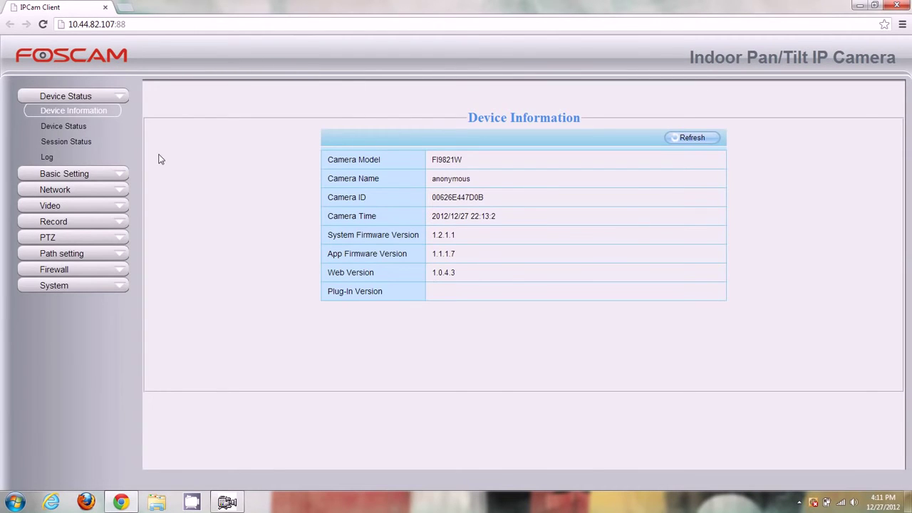
Step: Examine the camera's device status, session status and network port pages
{"action": "left_click", "coordinate": [71, 127]}
{"action": "left_click", "coordinate": [75, 141]}
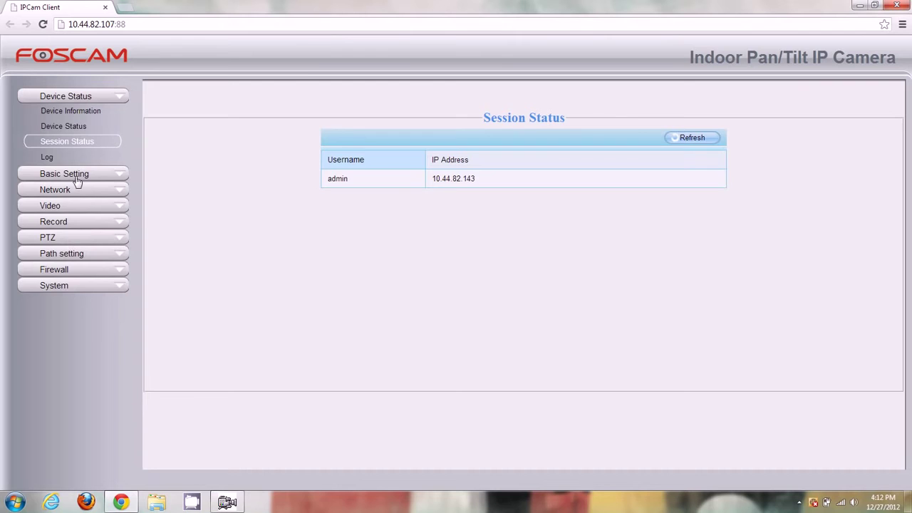
{"action": "left_click", "coordinate": [77, 176]}
{"action": "left_click", "coordinate": [100, 187]}
{"action": "left_click", "coordinate": [74, 220]}
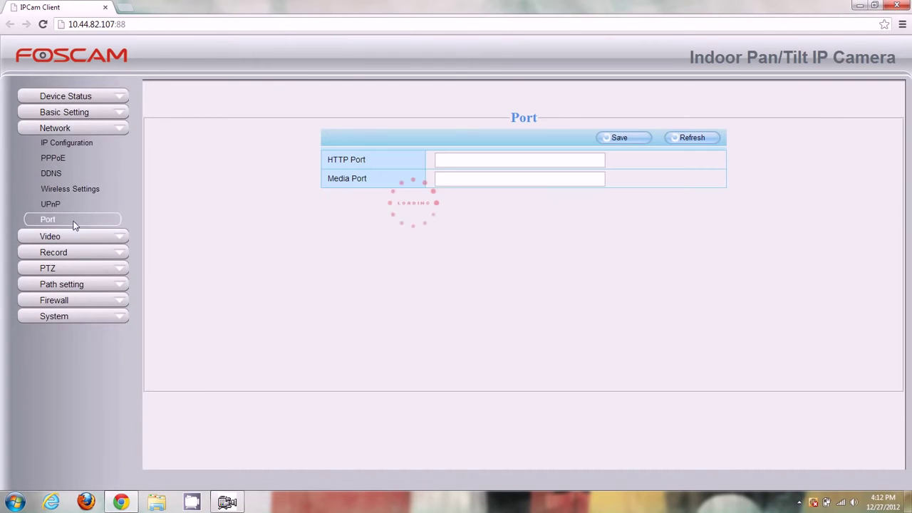
Step: Look through the remaining camera settings sections, from Video to System, and return to the Device Status section
{"action": "left_click", "coordinate": [71, 237]}
{"action": "left_click", "coordinate": [75, 209]}
{"action": "left_click", "coordinate": [78, 225]}
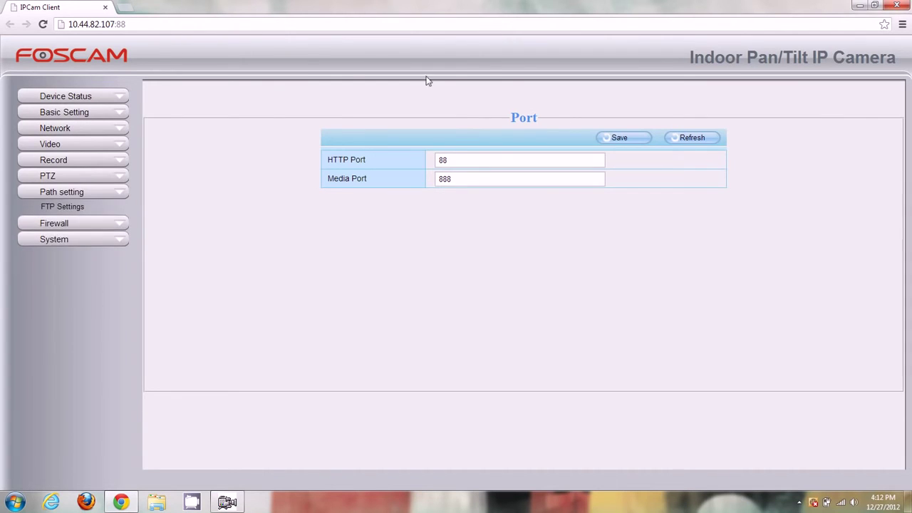
{"action": "left_click", "coordinate": [63, 224]}
{"action": "left_click", "coordinate": [71, 240]}
{"action": "left_click", "coordinate": [93, 128]}
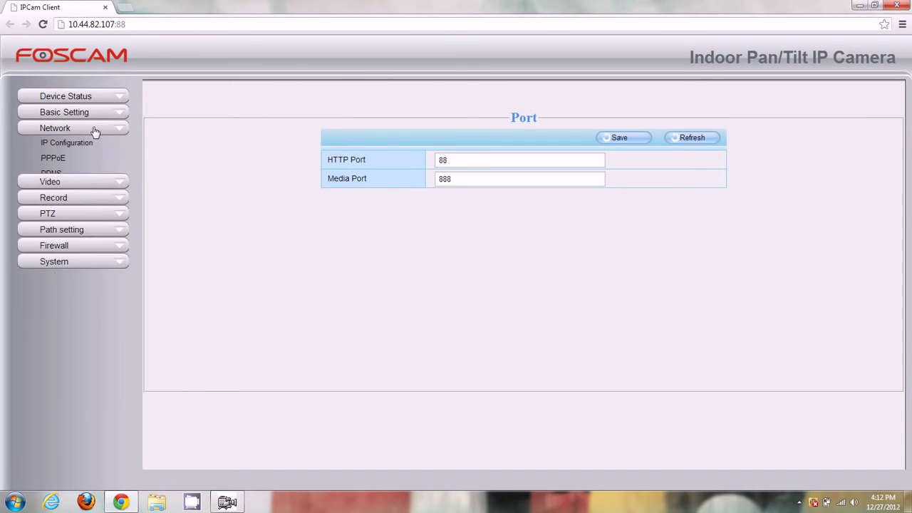
{"action": "left_click", "coordinate": [93, 114]}
{"action": "left_click", "coordinate": [89, 98]}
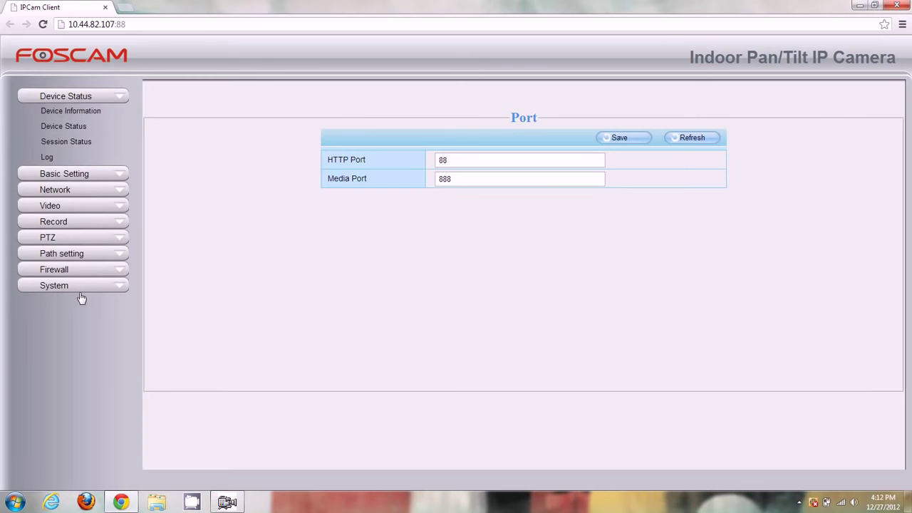
{"action": "left_click", "coordinate": [76, 175]}
{"action": "left_click", "coordinate": [72, 211]}
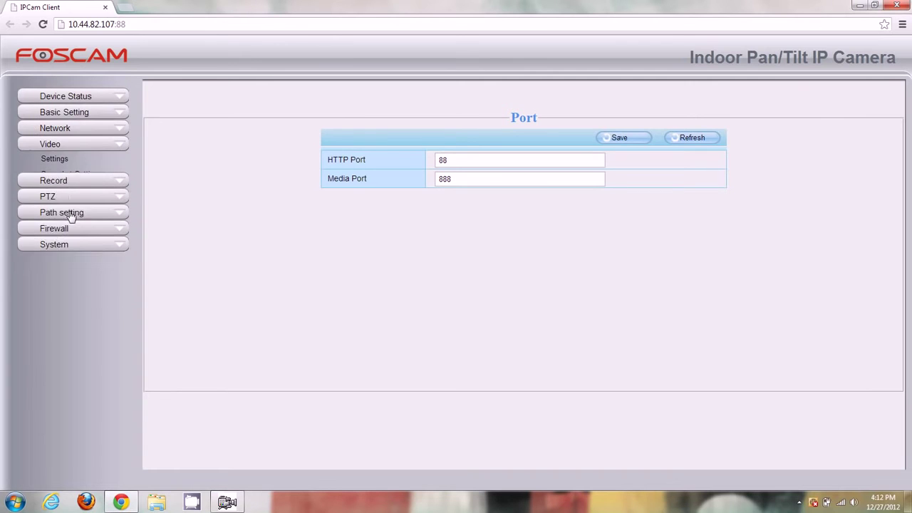
{"action": "left_click", "coordinate": [80, 100]}
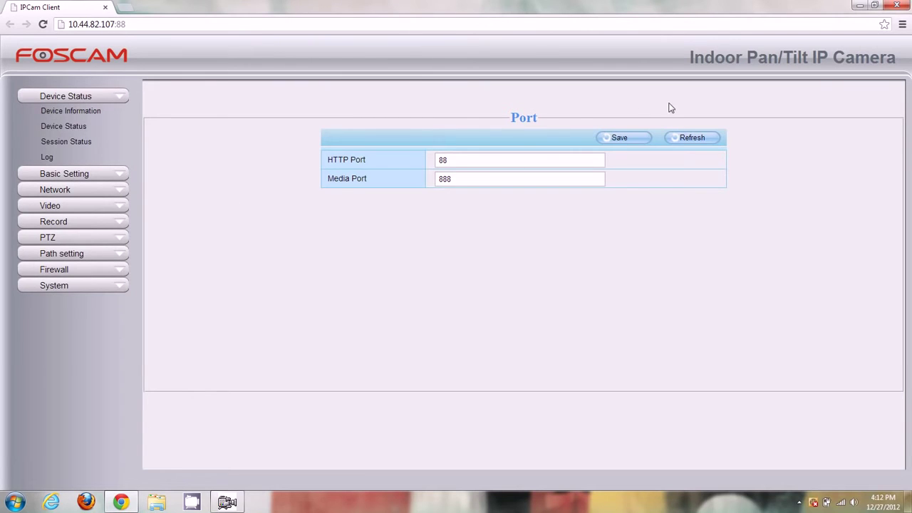
Step: Reload the camera page to return to its login form, and download the missing browser plugin
{"action": "left_click", "coordinate": [44, 25]}
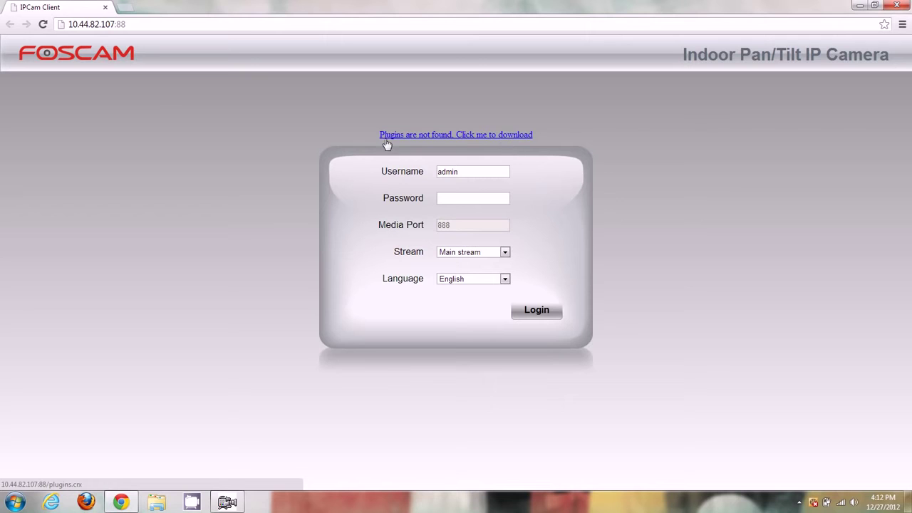
{"action": "left_click", "coordinate": [463, 137]}
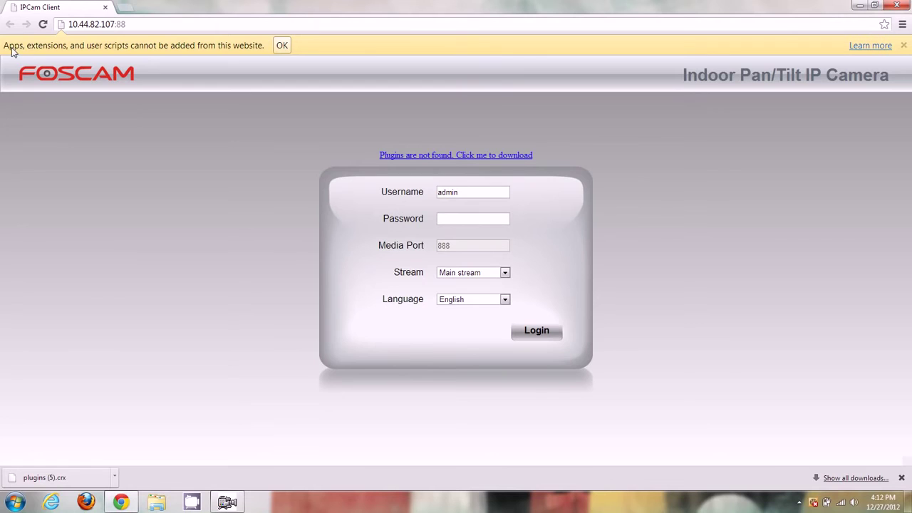
{"action": "left_click", "coordinate": [282, 45]}
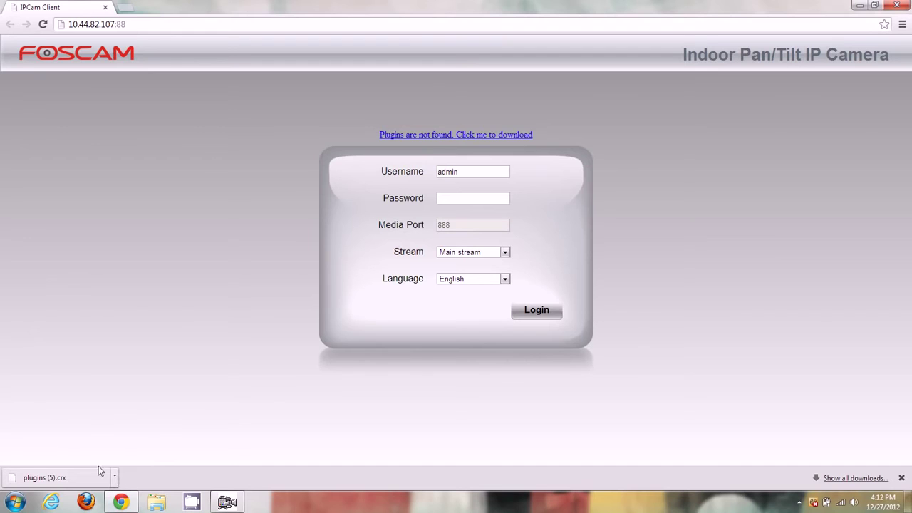
Step: Show the downloaded plugins (5).crx in its folder, and move the folder window aside to uncover the browser page
{"action": "left_click", "coordinate": [116, 482]}
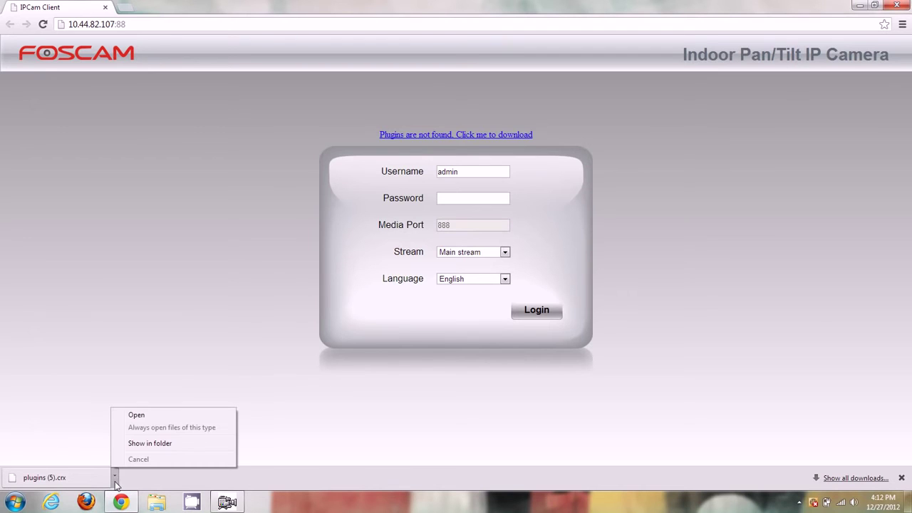
{"action": "left_click", "coordinate": [146, 444]}
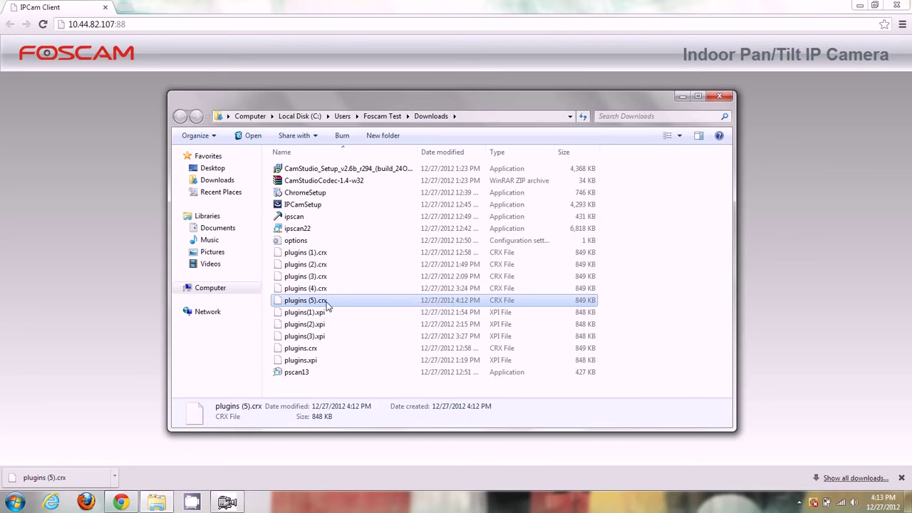
{"action": "left_click_drag", "start_coordinate": [218, 99], "coordinate": [754, 108]}
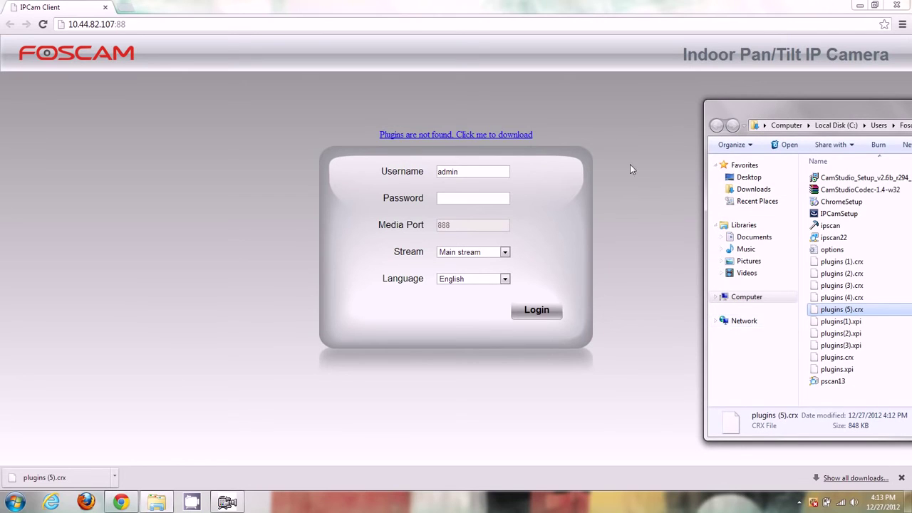
Step: Add the downloaded plugins (5).crx to Chrome on the Extensions page, and return to the camera page with a reload
{"action": "left_click", "coordinate": [902, 26]}
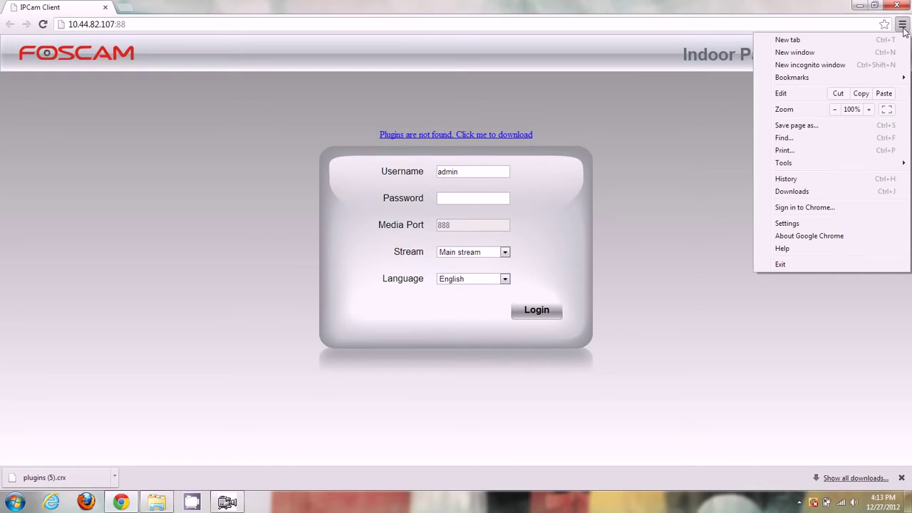
{"action": "mouse_move", "coordinate": [808, 169]}
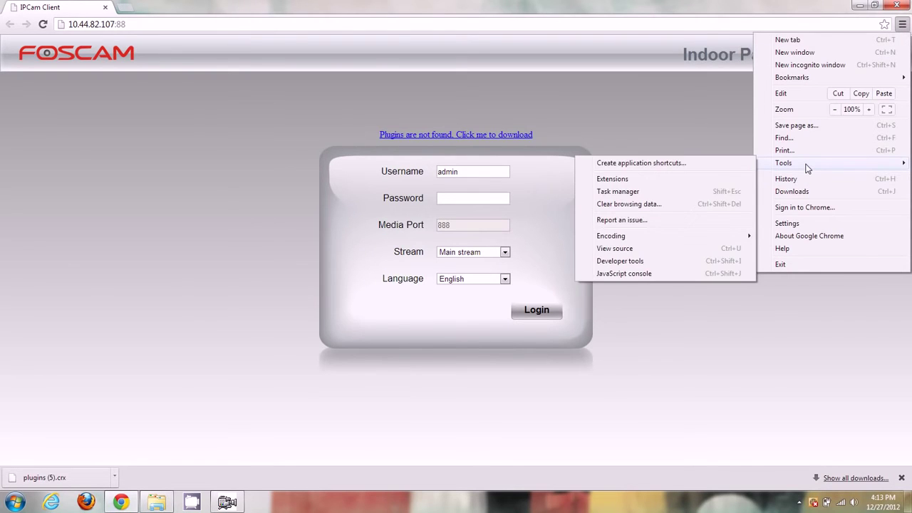
{"action": "left_click", "coordinate": [651, 179]}
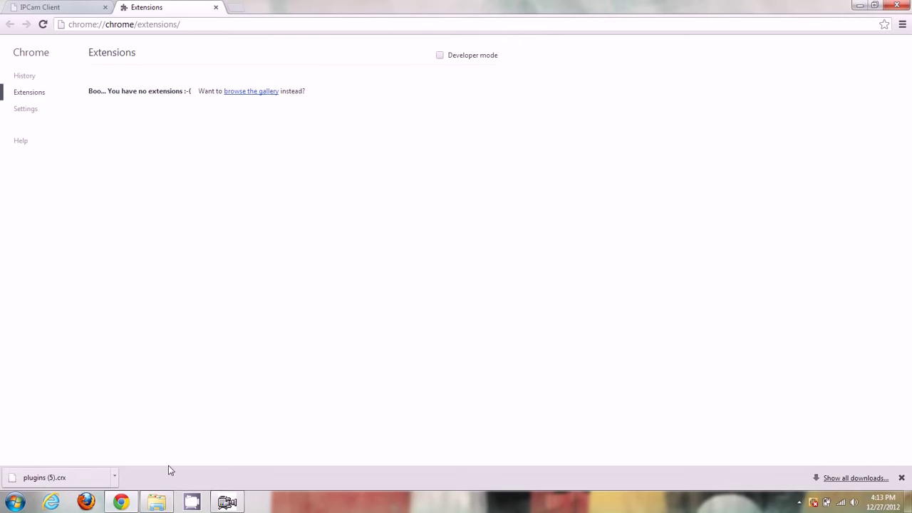
{"action": "left_click", "coordinate": [157, 502]}
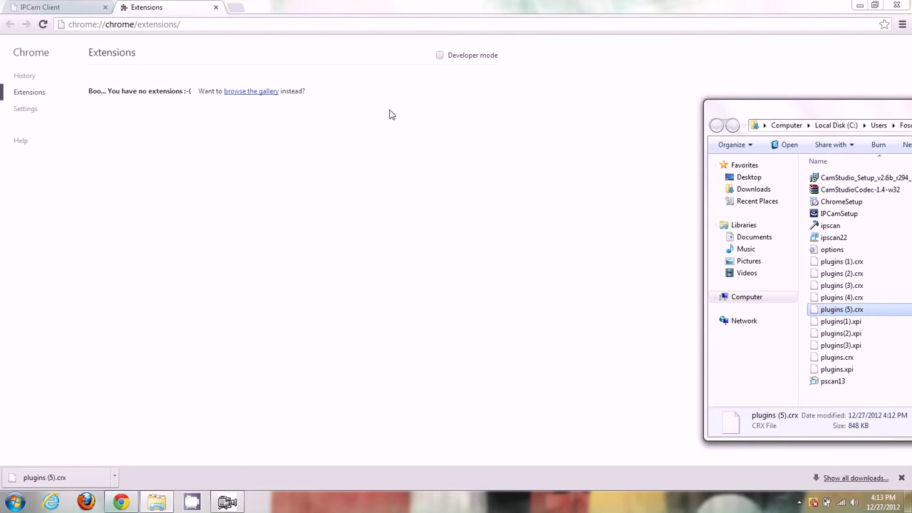
{"action": "left_click_drag", "start_coordinate": [844, 316], "coordinate": [454, 256]}
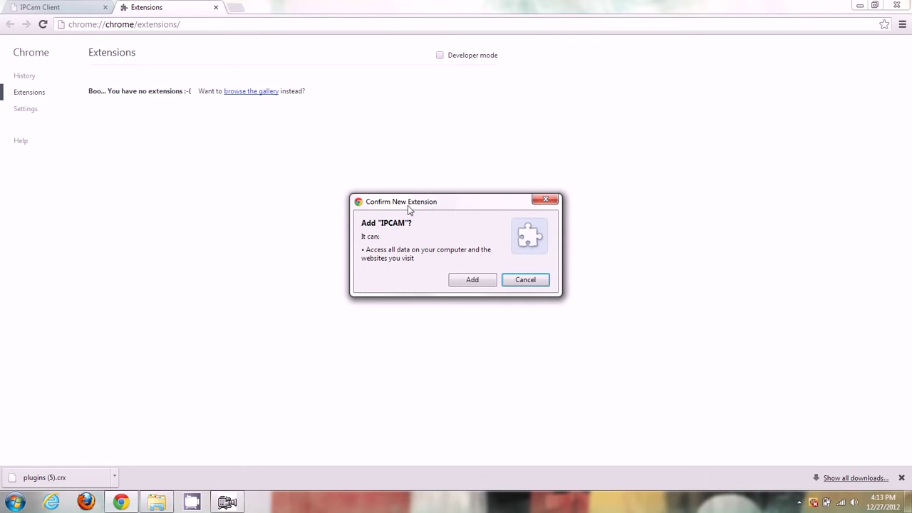
{"action": "left_click", "coordinate": [474, 281]}
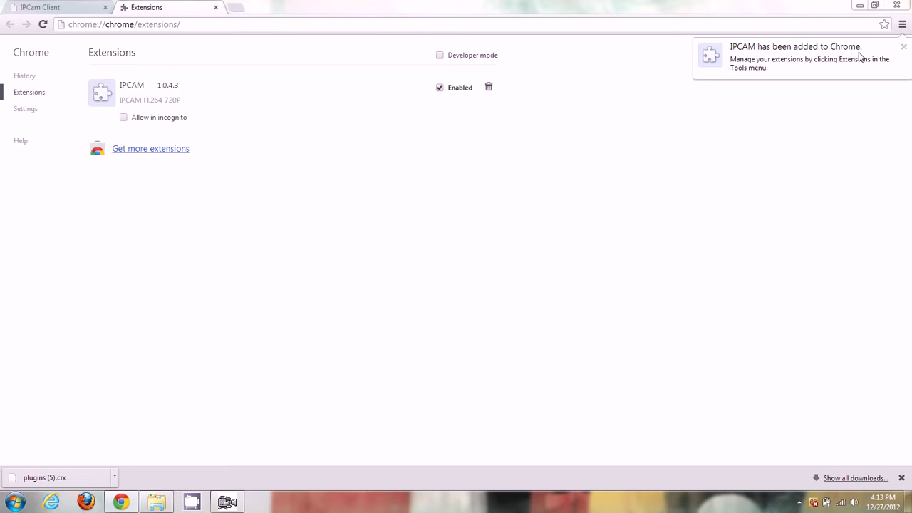
{"action": "left_click", "coordinate": [216, 8]}
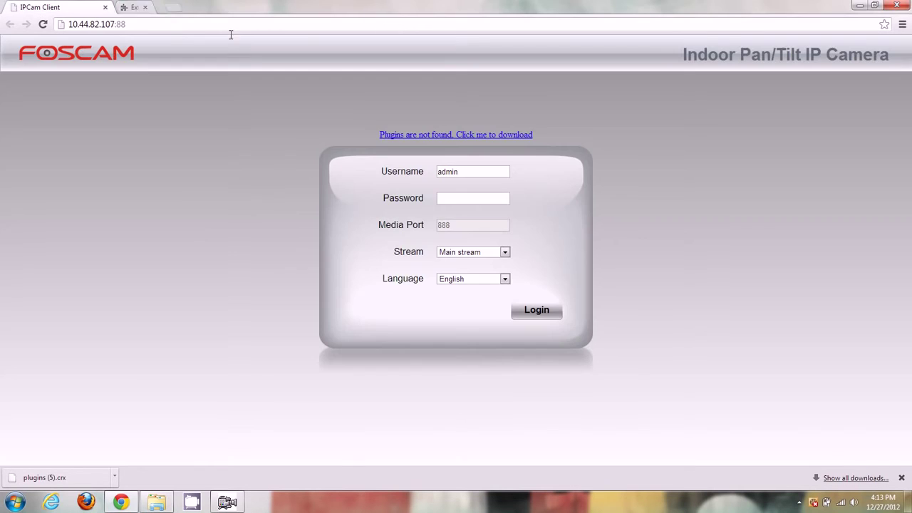
{"action": "left_click", "coordinate": [42, 26]}
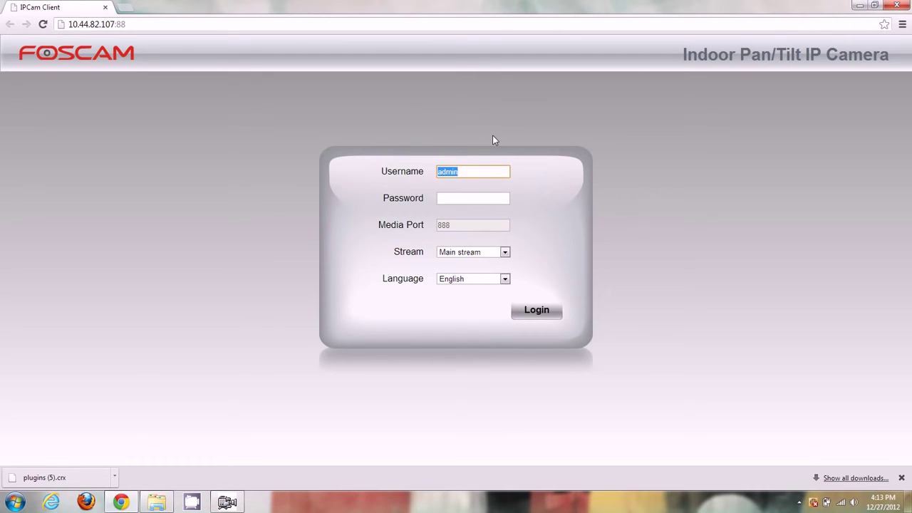
Step: Fill in the camera login form with the username admin and the account password
{"action": "left_click", "coordinate": [462, 173]}
{"action": "left_click", "coordinate": [460, 200]}
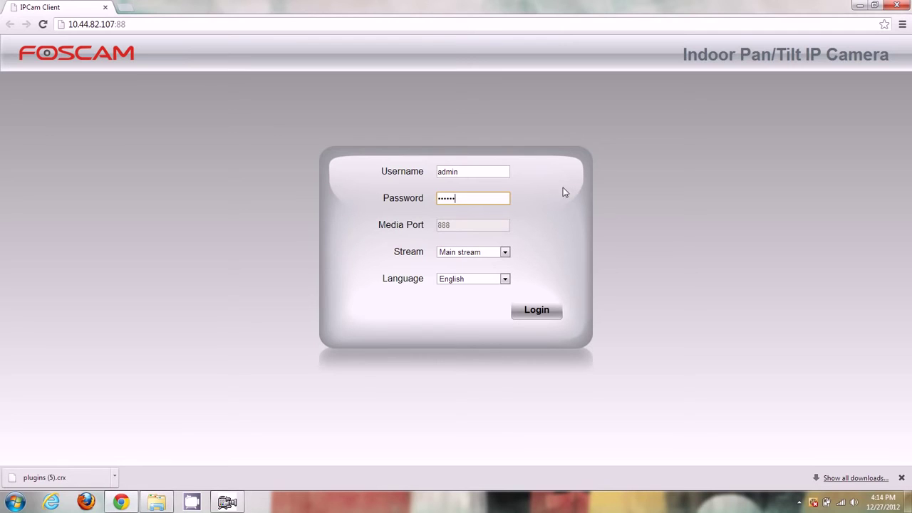
{"action": "left_click_drag", "start_coordinate": [474, 203], "coordinate": [418, 192]}
{"action": "key", "text": "BackSpace"}
{"action": "left_click_drag", "start_coordinate": [466, 173], "coordinate": [433, 174]}
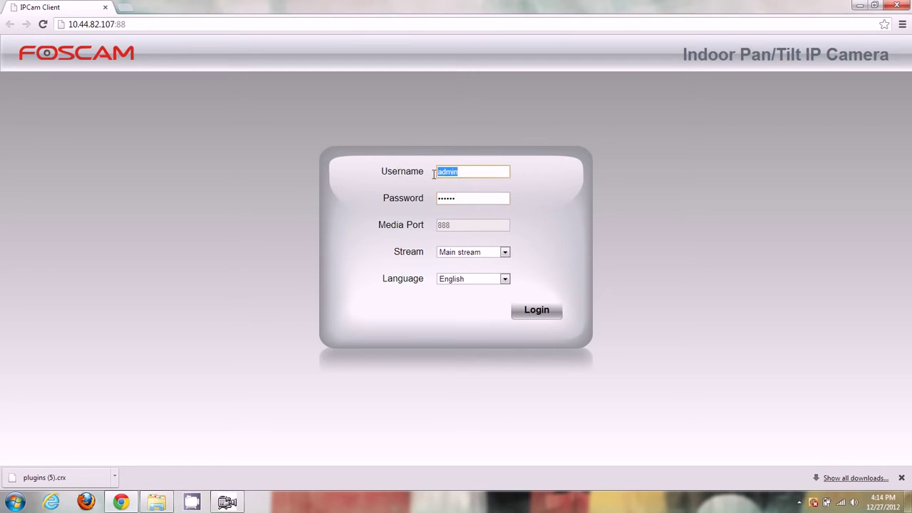
{"action": "left_click", "coordinate": [460, 172]}
{"action": "left_click", "coordinate": [476, 197]}
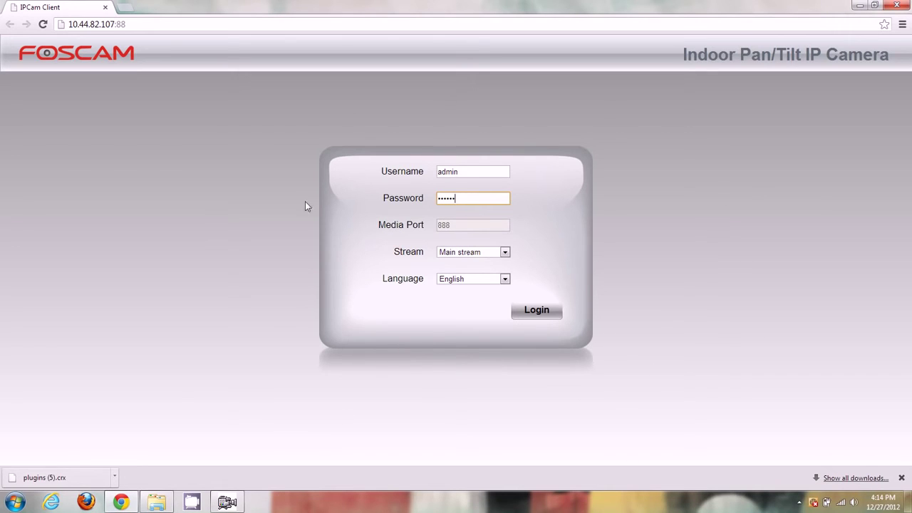
Step: Try the Sub stream option, set the stream back to Main stream with English as the language, and log in to the camera
{"action": "left_click", "coordinate": [453, 255]}
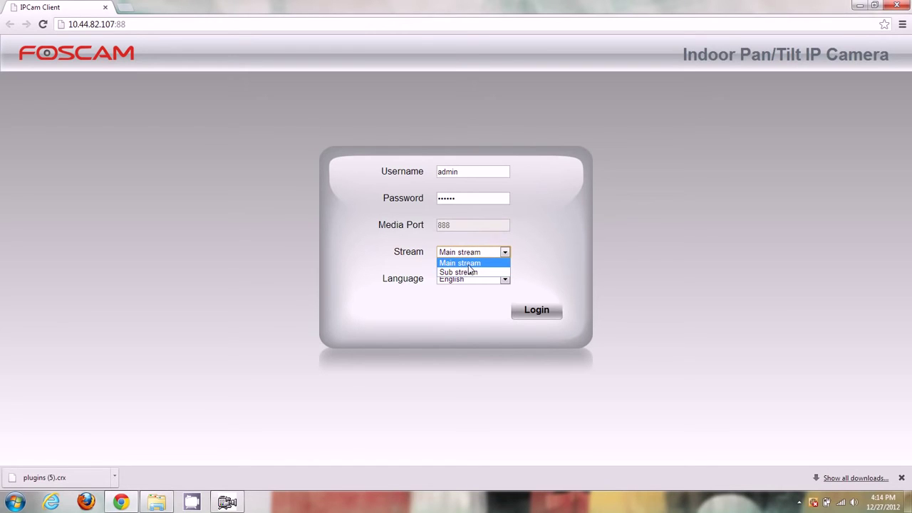
{"action": "left_click", "coordinate": [466, 265]}
{"action": "left_click", "coordinate": [467, 255]}
{"action": "left_click", "coordinate": [477, 274]}
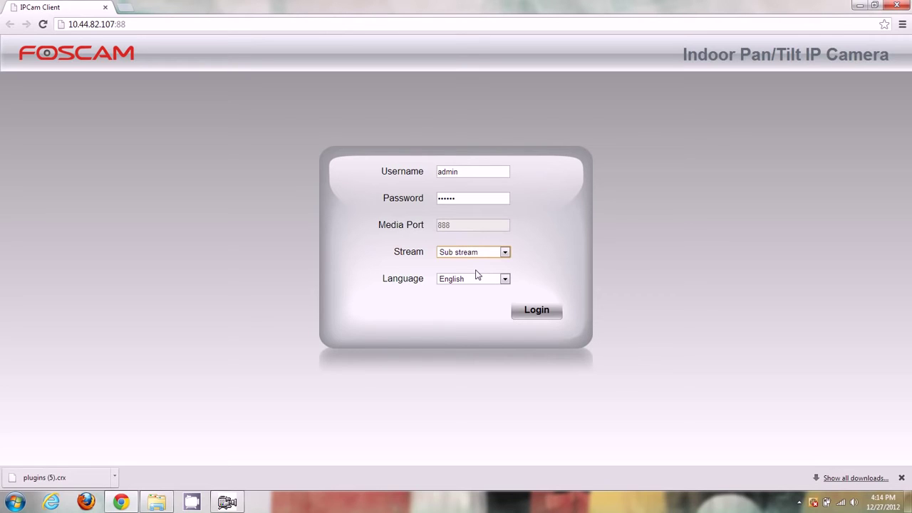
{"action": "left_click", "coordinate": [471, 255]}
{"action": "left_click", "coordinate": [472, 264]}
{"action": "left_click", "coordinate": [476, 282]}
{"action": "left_click", "coordinate": [485, 290]}
{"action": "left_click", "coordinate": [521, 311]}
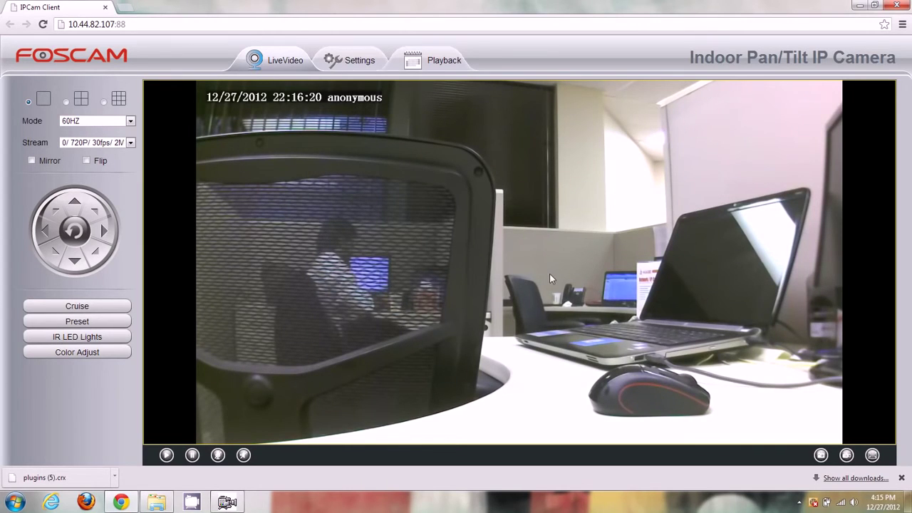
Step: Pan the camera left, and tilt it up, down and up again in the live video
{"action": "left_click", "coordinate": [44, 229]}
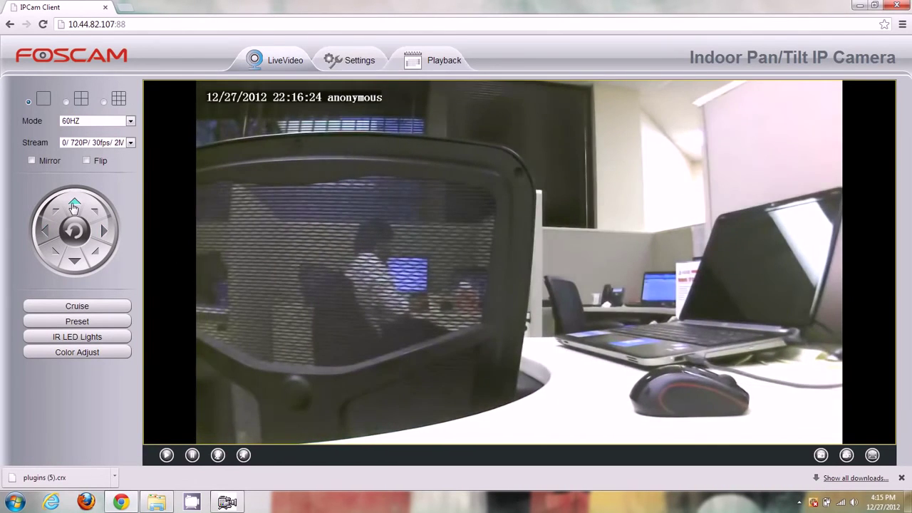
{"action": "left_click", "coordinate": [74, 207]}
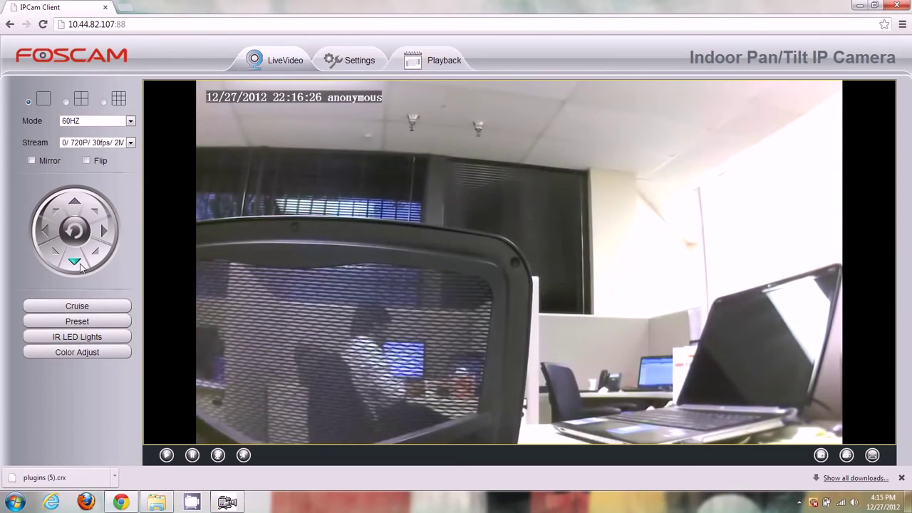
{"action": "left_click", "coordinate": [75, 262]}
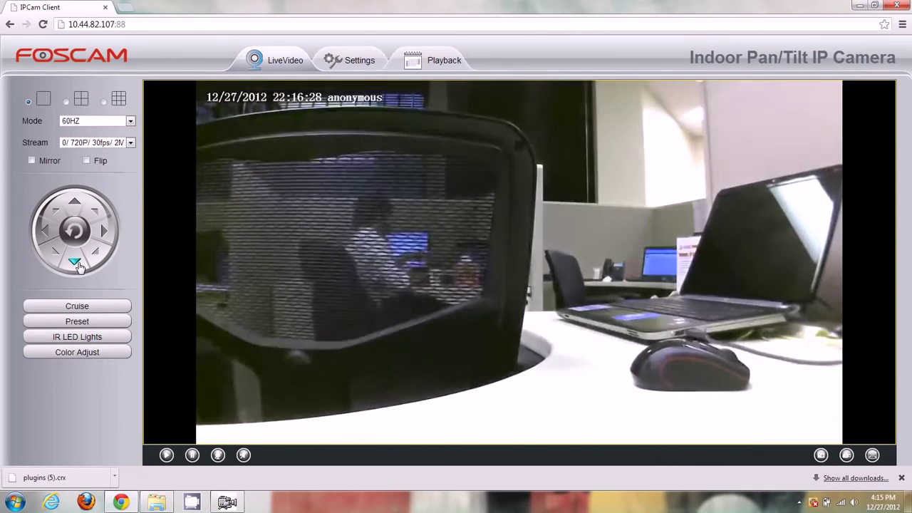
{"action": "left_click", "coordinate": [74, 207]}
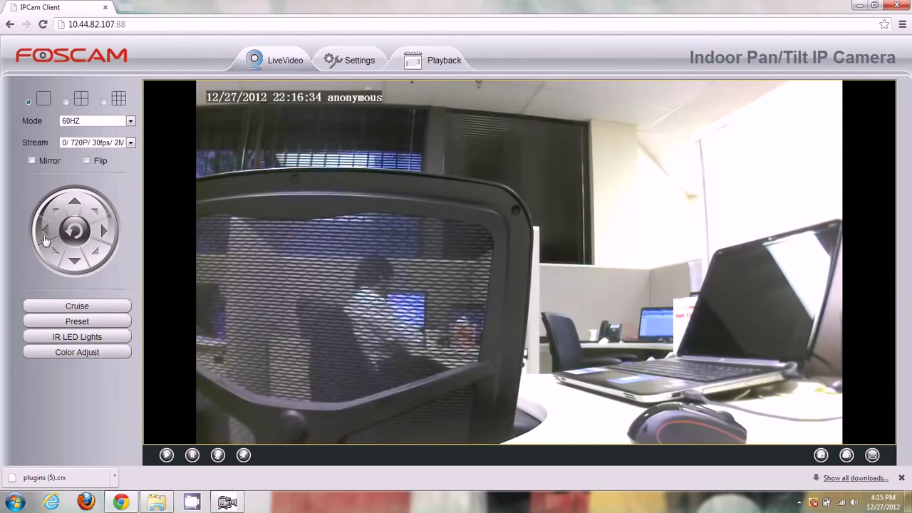
Step: Turn the Mirror and Flip options of the live video on and back off
{"action": "left_click", "coordinate": [31, 161]}
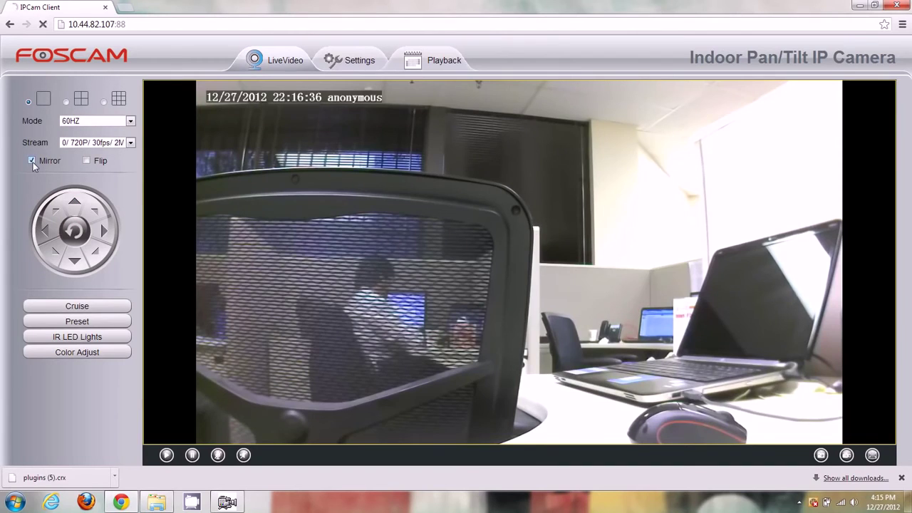
{"action": "left_click", "coordinate": [31, 161]}
{"action": "left_click", "coordinate": [87, 160]}
{"action": "left_click", "coordinate": [87, 160]}
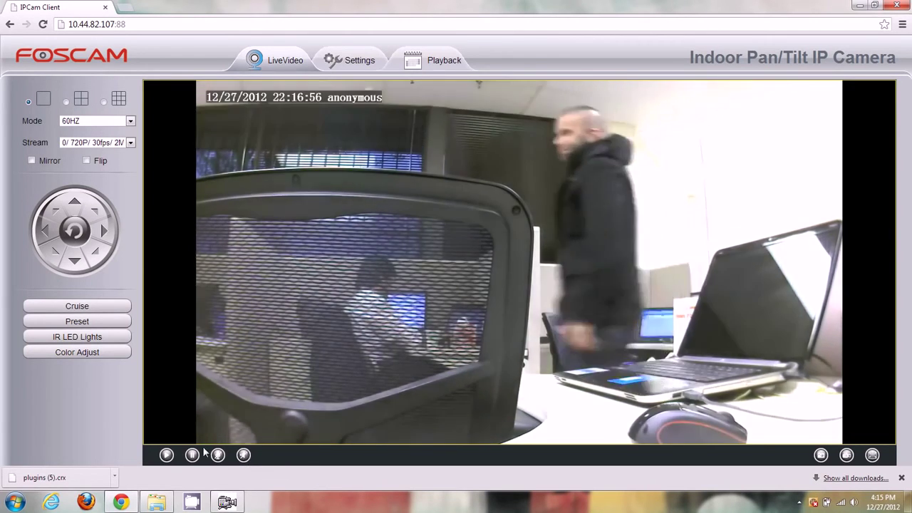
{"action": "left_click", "coordinate": [245, 454]}
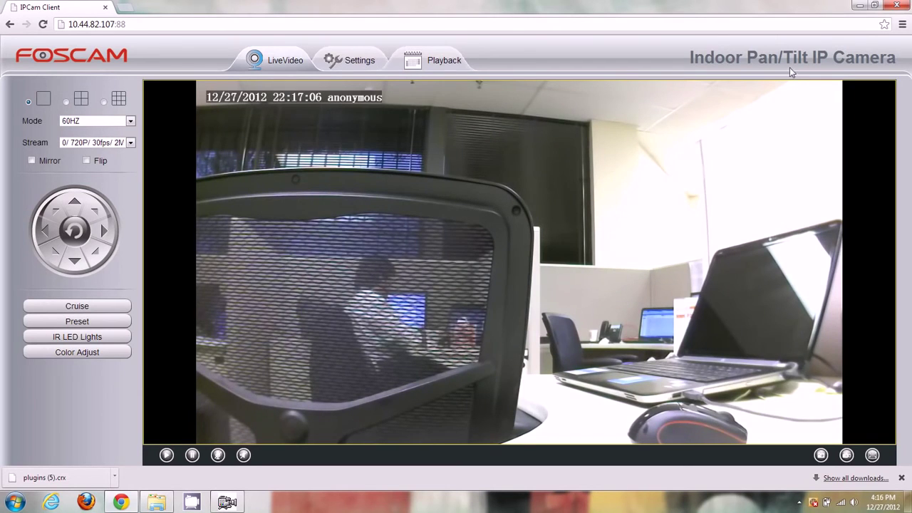
Step: Close the Chrome window and the Downloads folder window
{"action": "left_click", "coordinate": [897, 5]}
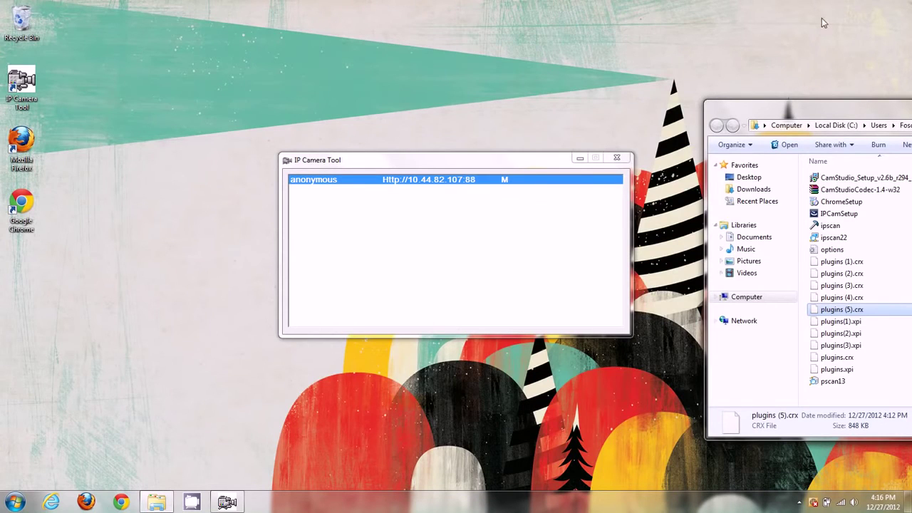
{"action": "left_click_drag", "start_coordinate": [843, 114], "coordinate": [317, 108]}
{"action": "left_click", "coordinate": [629, 99]}
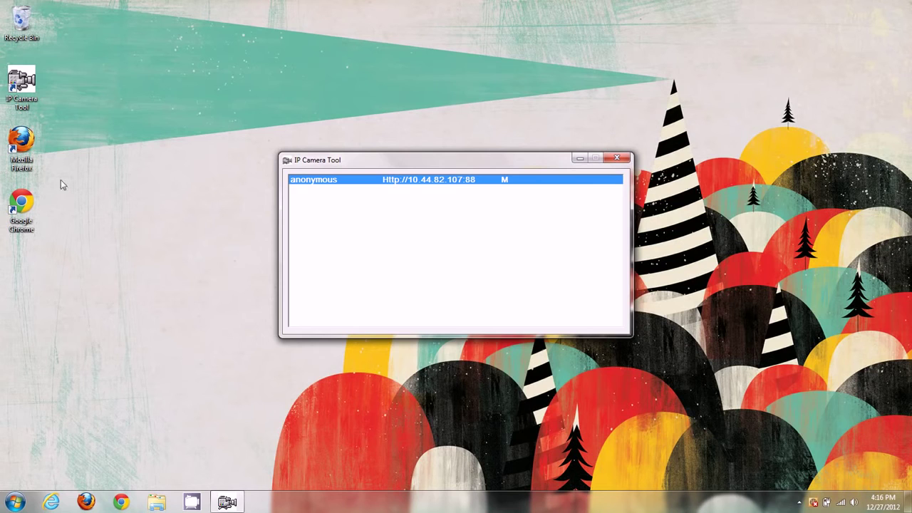
Step: Switch to Firefox, open the camera page at 10.44.82.107:88, and save its missing plugin file plugins.xpi
{"action": "double_click", "coordinate": [22, 141]}
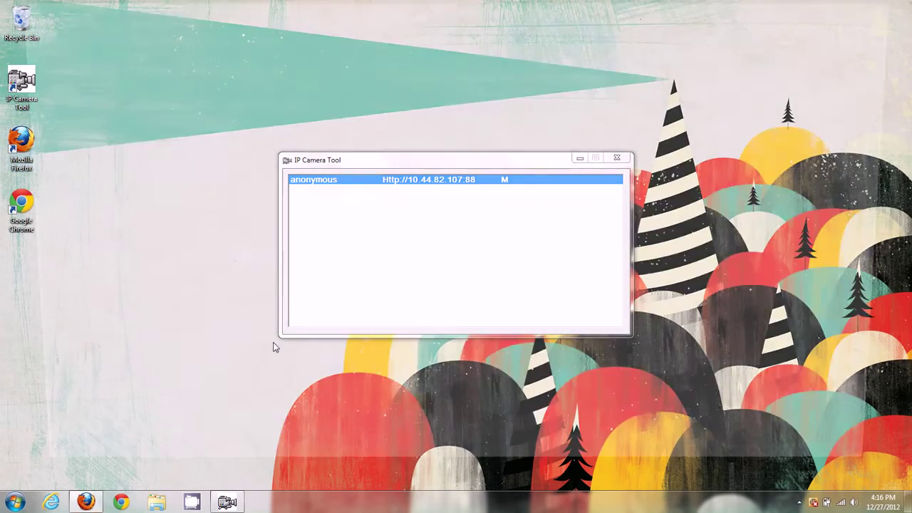
{"action": "left_click", "coordinate": [124, 27]}
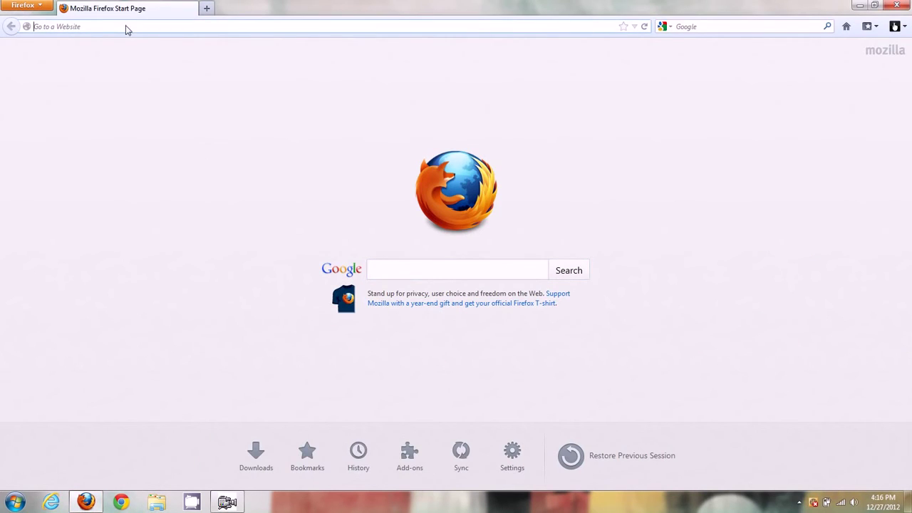
{"action": "type", "text": "10.44.82.107/"}
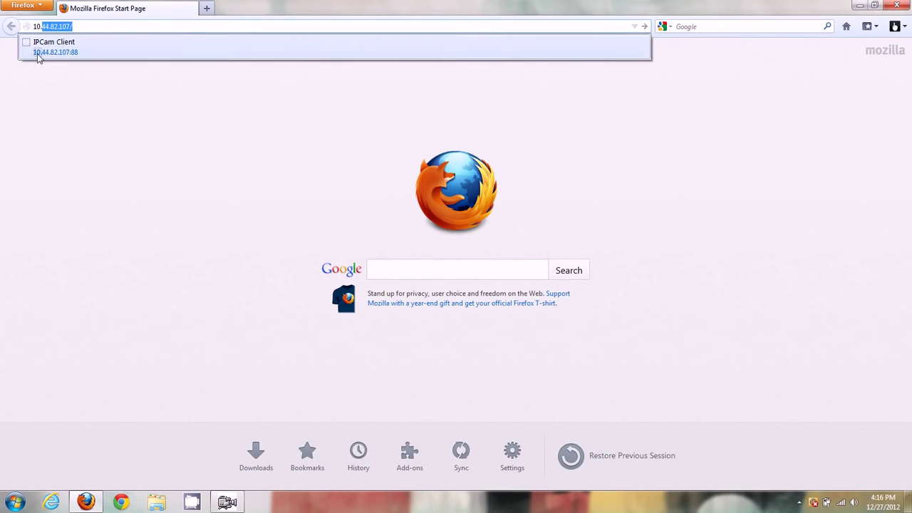
{"action": "left_click", "coordinate": [80, 57]}
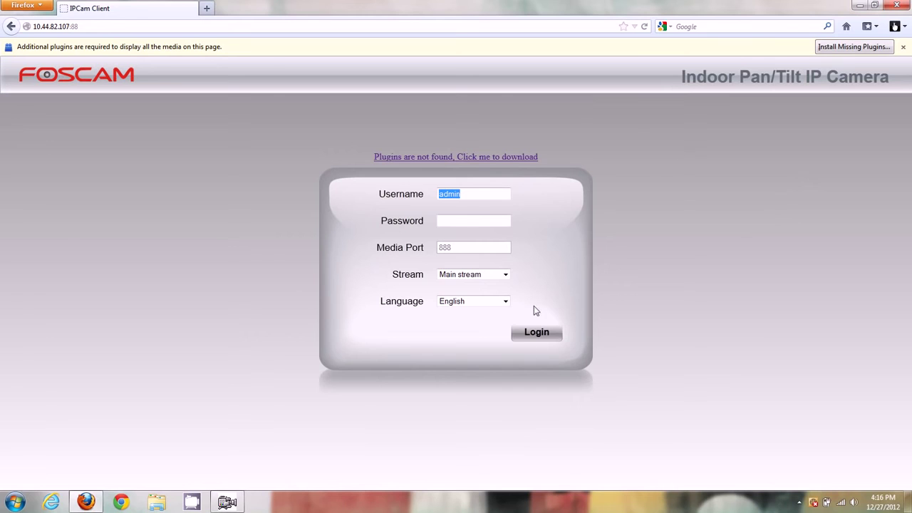
{"action": "left_click", "coordinate": [495, 156]}
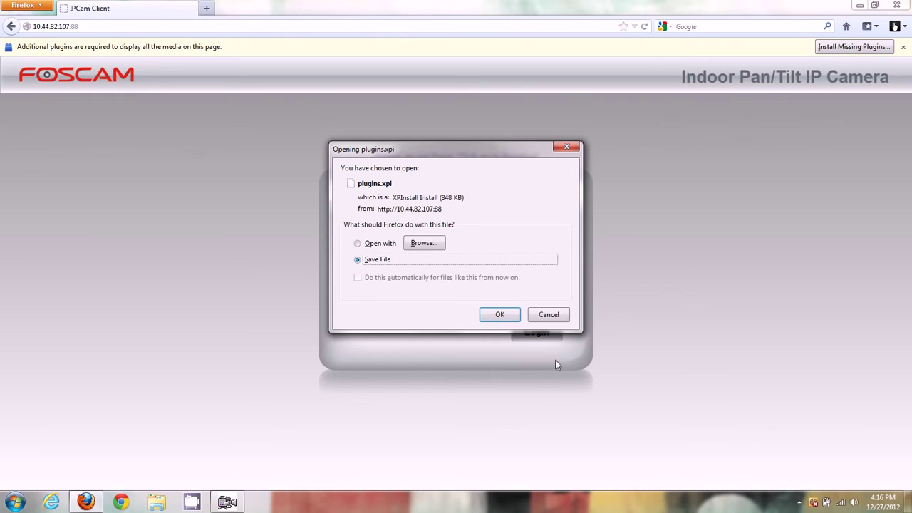
{"action": "left_click", "coordinate": [500, 314]}
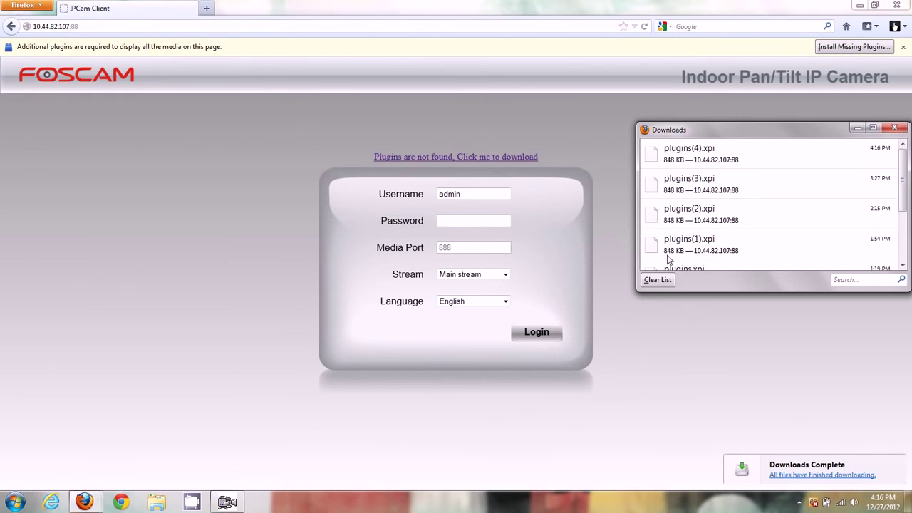
Step: Open the folder containing the downloaded plugins(4).xpi and move its window aside so the camera page is accessible
{"action": "left_click", "coordinate": [697, 158]}
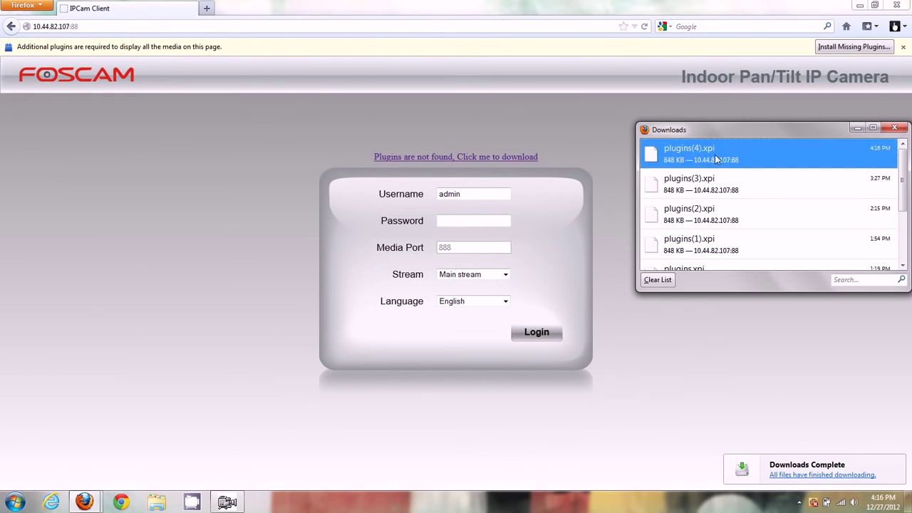
{"action": "right_click", "coordinate": [727, 154]}
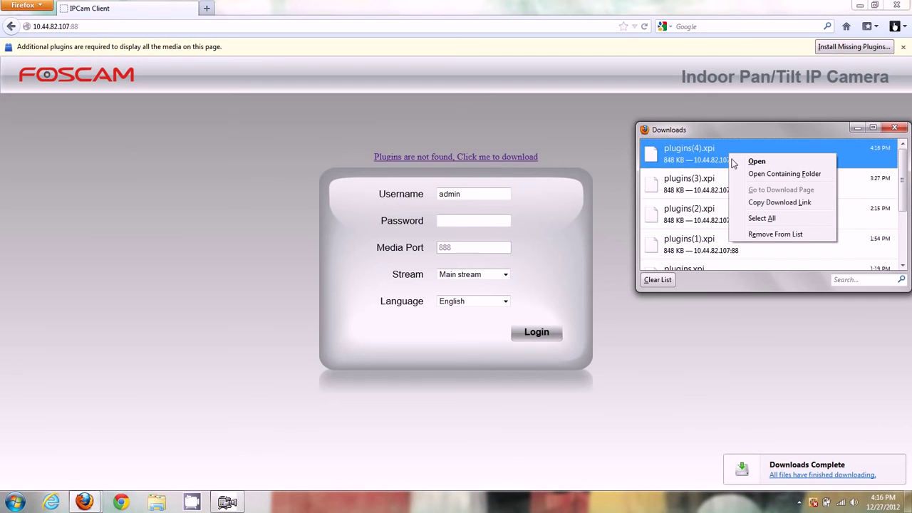
{"action": "left_click", "coordinate": [769, 174]}
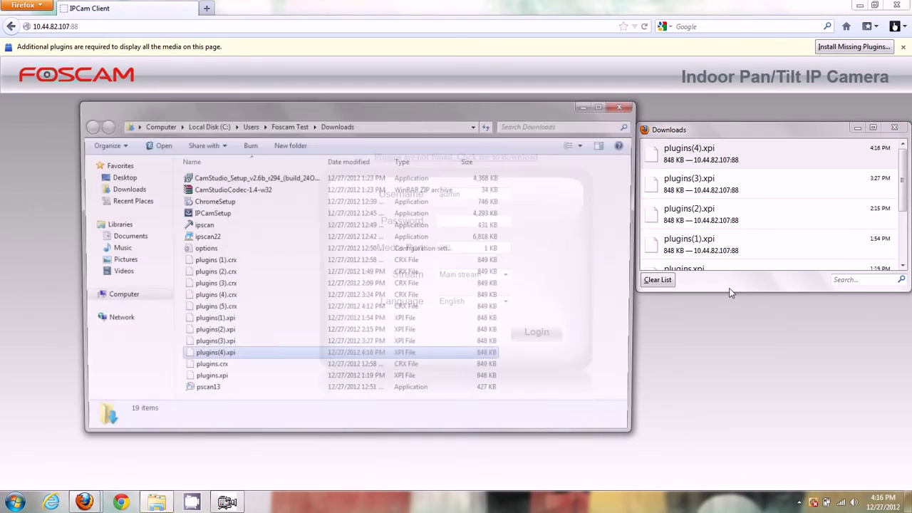
{"action": "left_click_drag", "start_coordinate": [205, 108], "coordinate": [730, 77]}
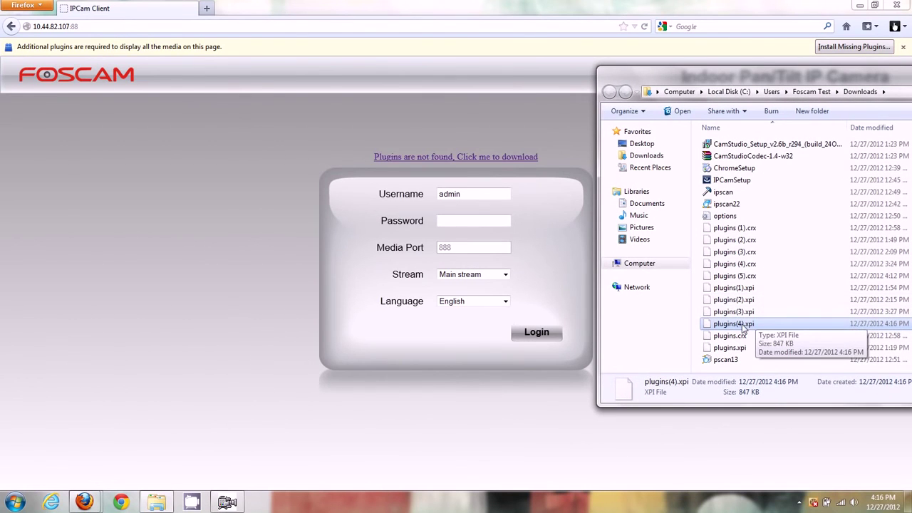
Step: Install the npIpcam add-on in Firefox from the plugins(4).xpi file
{"action": "left_click_drag", "start_coordinate": [741, 328], "coordinate": [352, 279]}
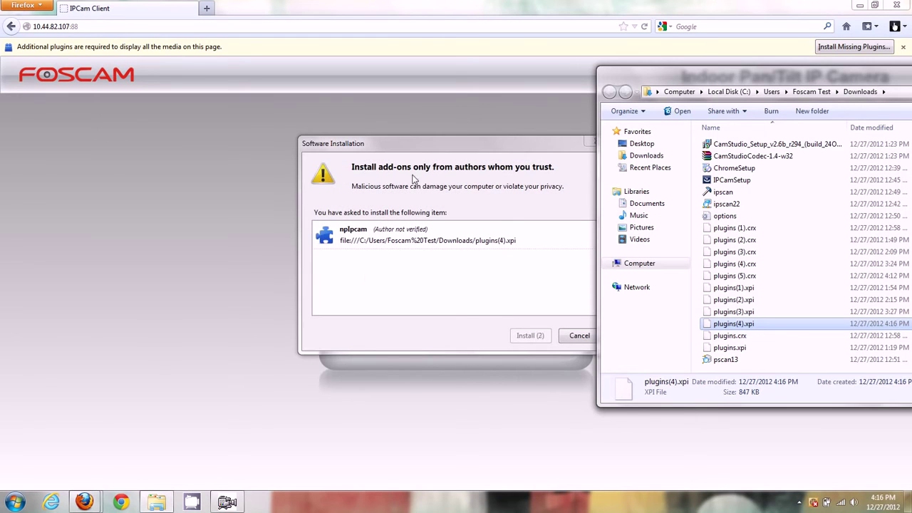
{"action": "left_click", "coordinate": [493, 185]}
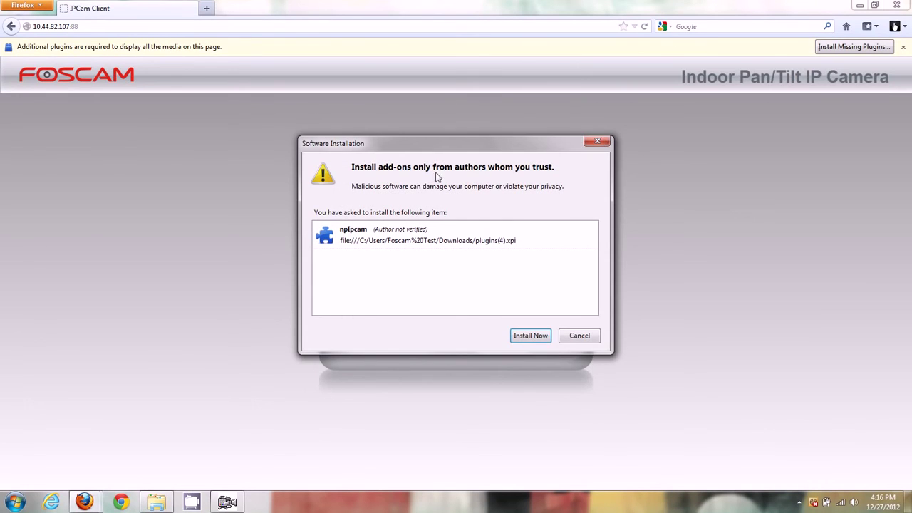
{"action": "left_click", "coordinate": [530, 337]}
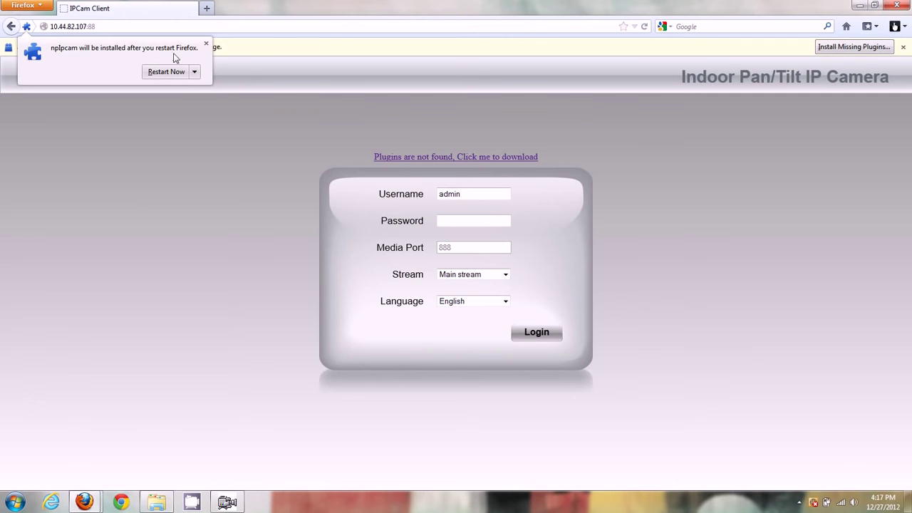
Step: Close the Firefox window and the Downloads folder window
{"action": "left_click", "coordinate": [897, 5]}
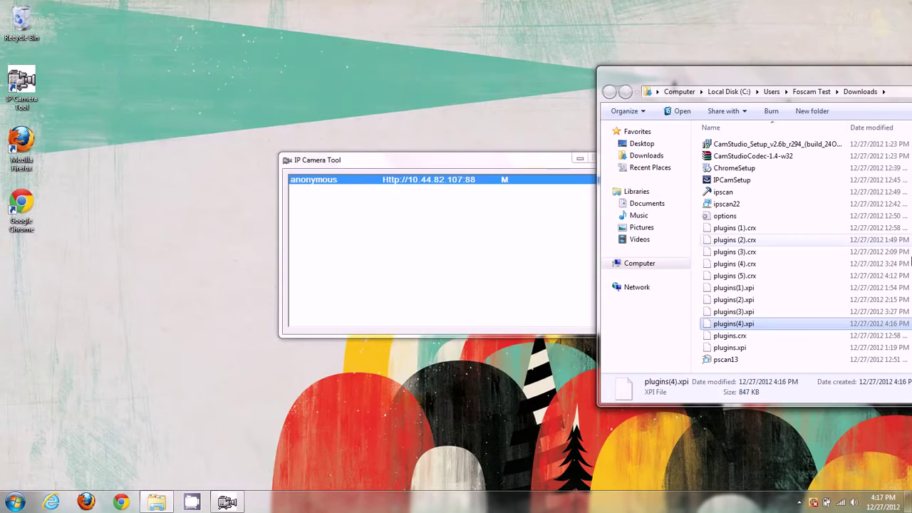
{"action": "left_click_drag", "start_coordinate": [719, 78], "coordinate": [450, 96]}
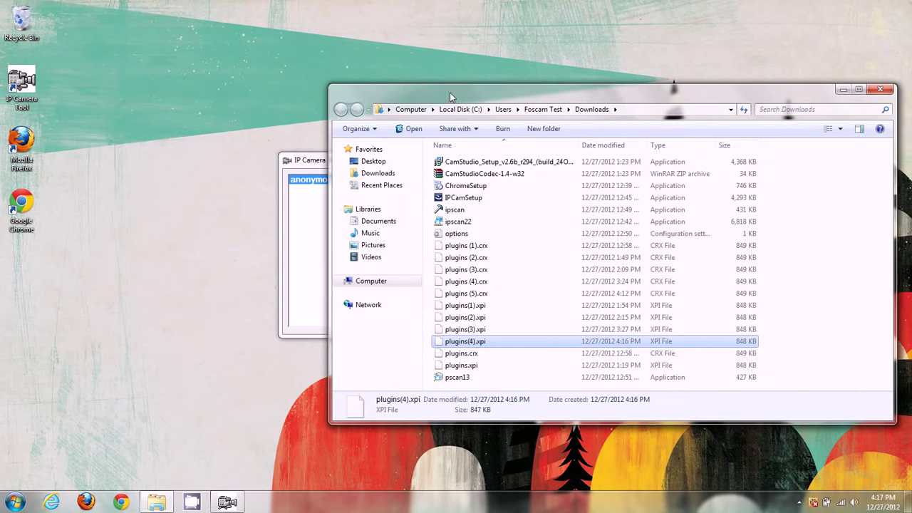
{"action": "left_click", "coordinate": [887, 92]}
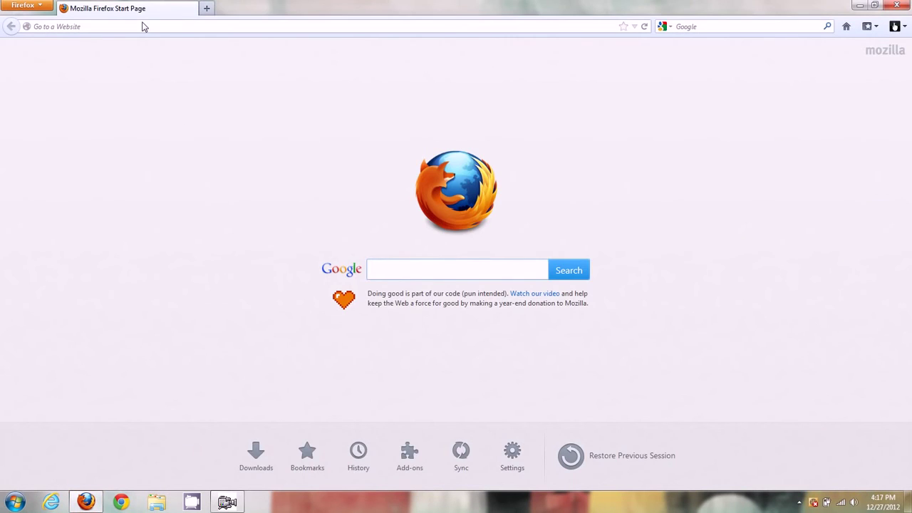
Step: Open the camera page at 10.44.82.107:88 in Firefox and log in as admin with the account password
{"action": "left_click", "coordinate": [142, 27]}
{"action": "type", "text": "10.44.82.107/"}
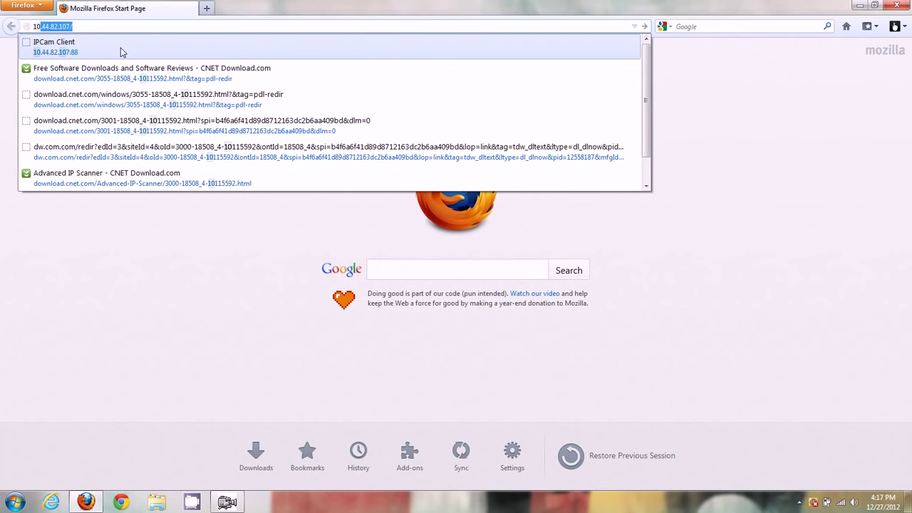
{"action": "left_click", "coordinate": [121, 52]}
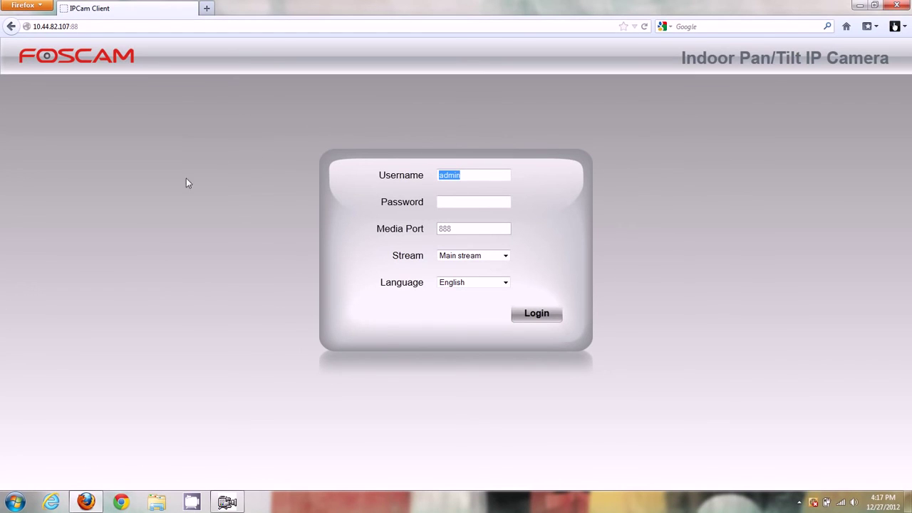
{"action": "left_click", "coordinate": [458, 205]}
{"action": "left_click", "coordinate": [530, 315]}
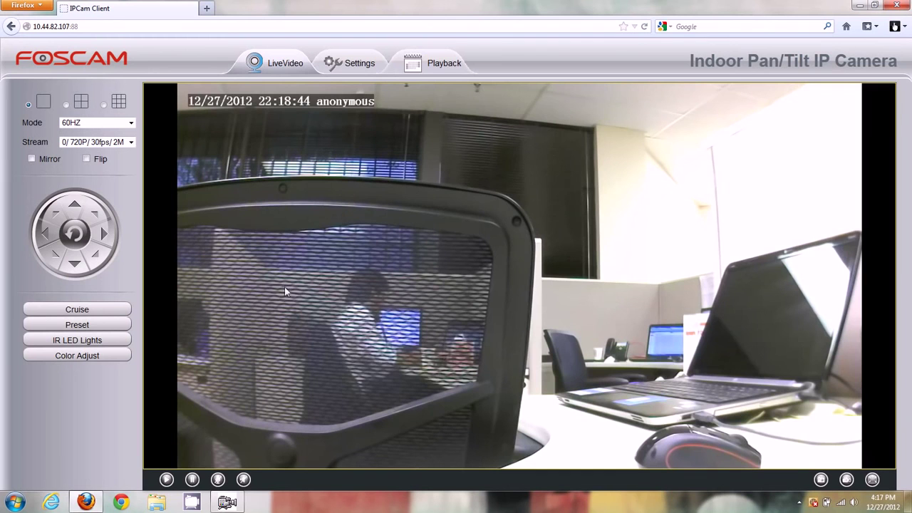
Step: Pan the camera right and back left, and try the four- and nine-window video layouts before returning to the single view
{"action": "left_click", "coordinate": [103, 236]}
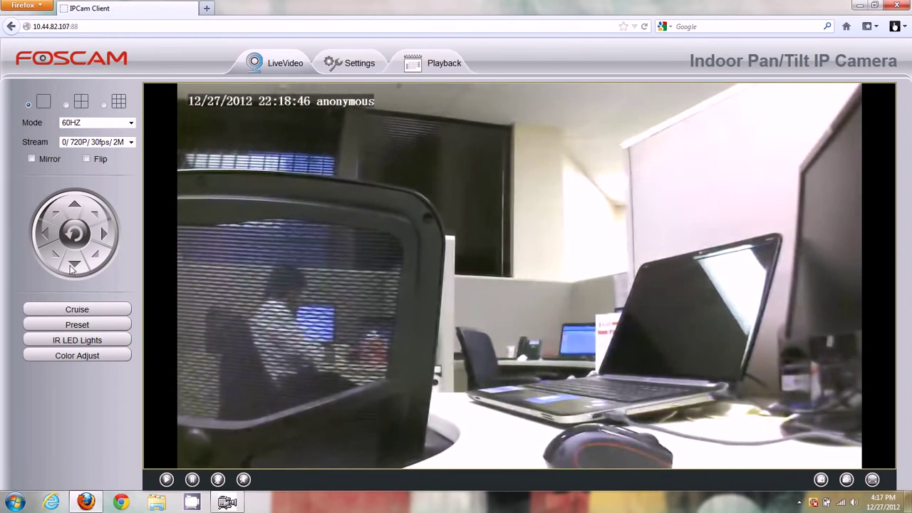
{"action": "left_click", "coordinate": [44, 233]}
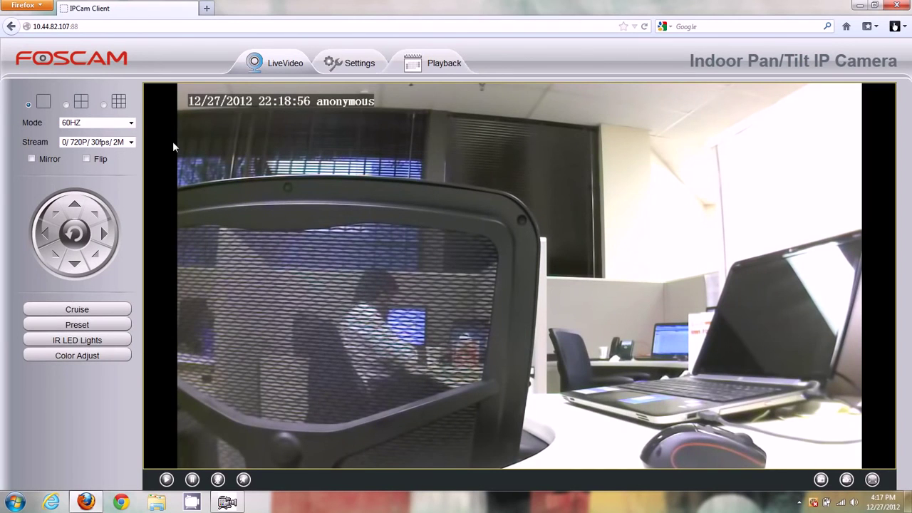
{"action": "left_click", "coordinate": [66, 104]}
{"action": "left_click", "coordinate": [104, 105]}
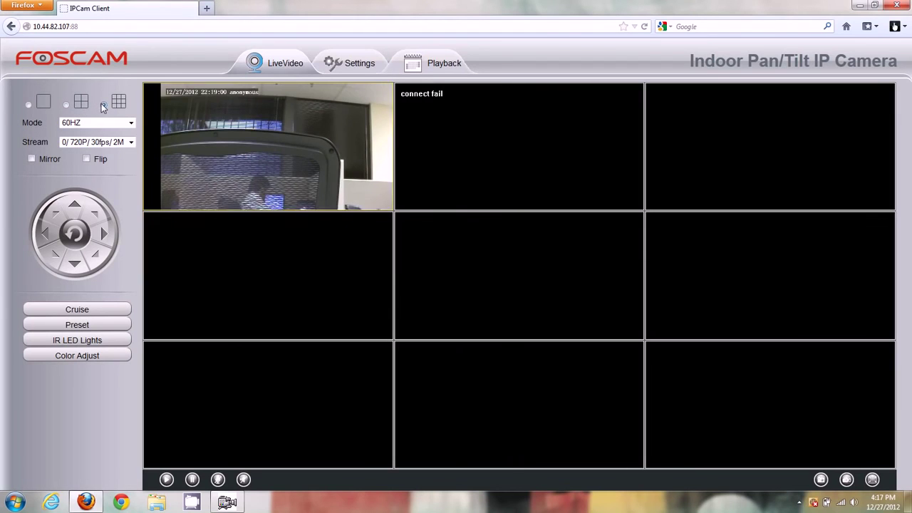
{"action": "left_click", "coordinate": [29, 105]}
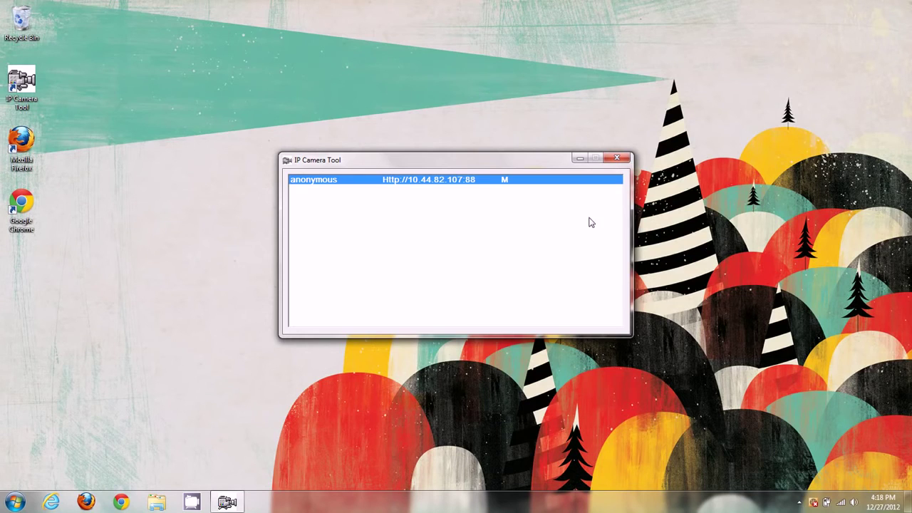
{"action": "left_click", "coordinate": [52, 502]}
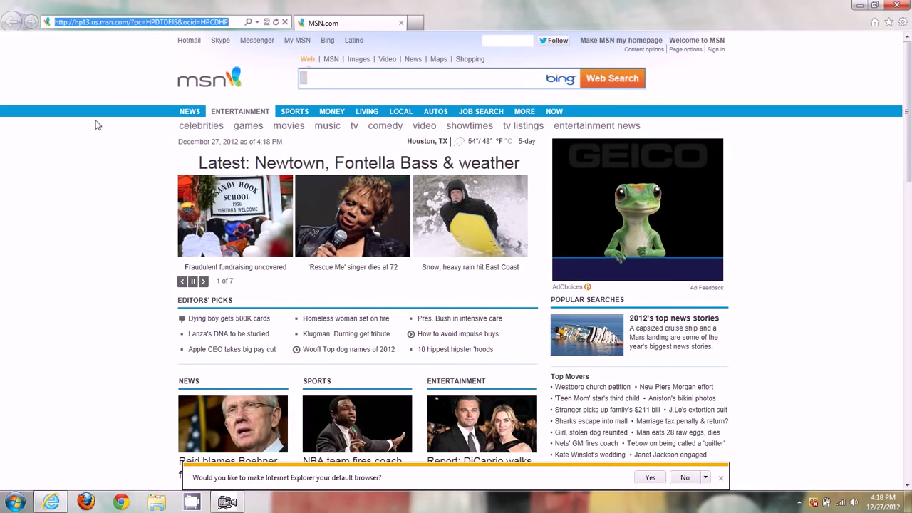
{"action": "type", "text": "10.44.82.107.88/"}
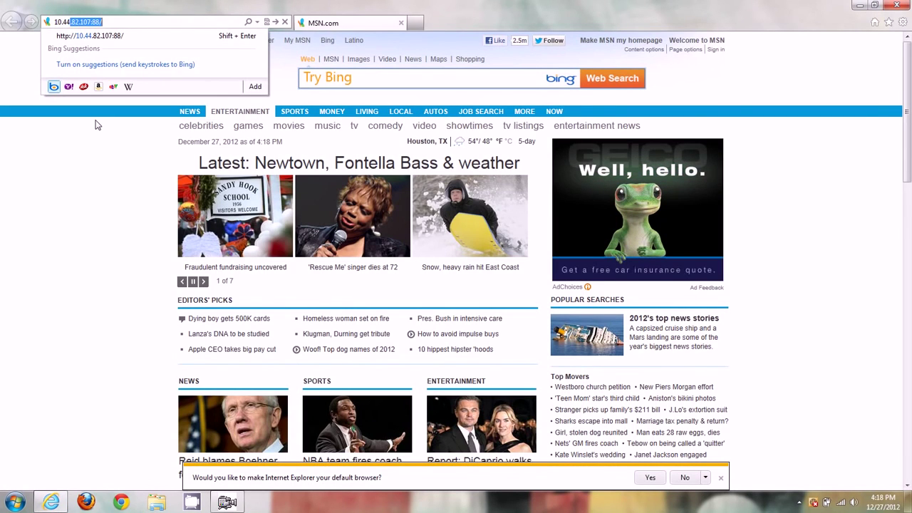
{"action": "left_click", "coordinate": [89, 36]}
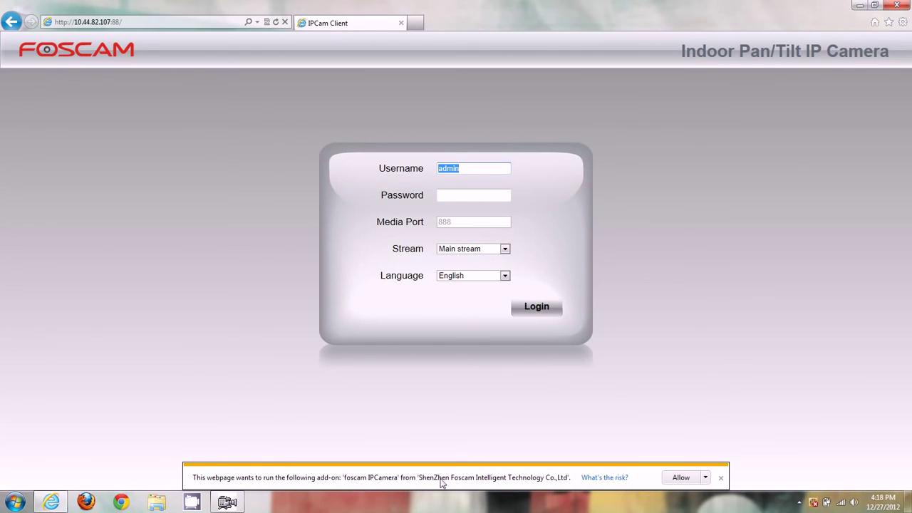
Step: Allow the foscam IPCamera add-on to run and decline making Internet Explorer the default browser
{"action": "left_click", "coordinate": [680, 478]}
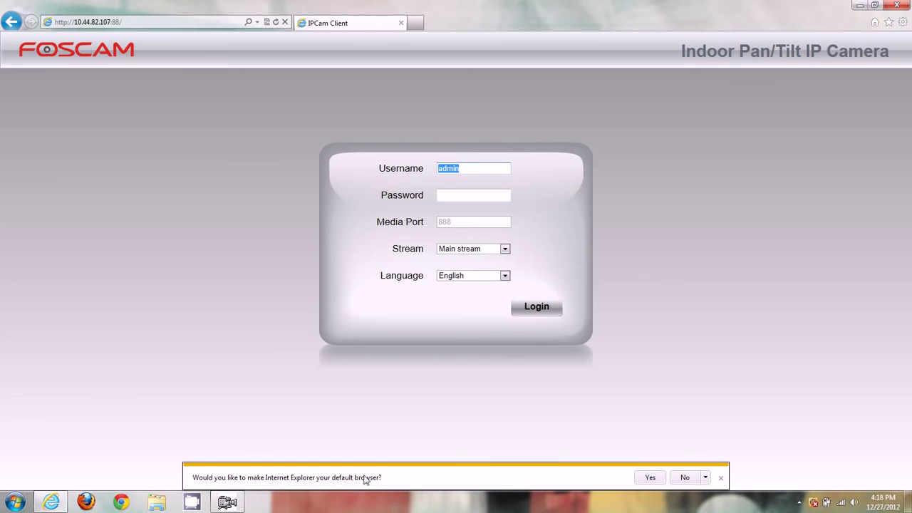
{"action": "left_click", "coordinate": [685, 478]}
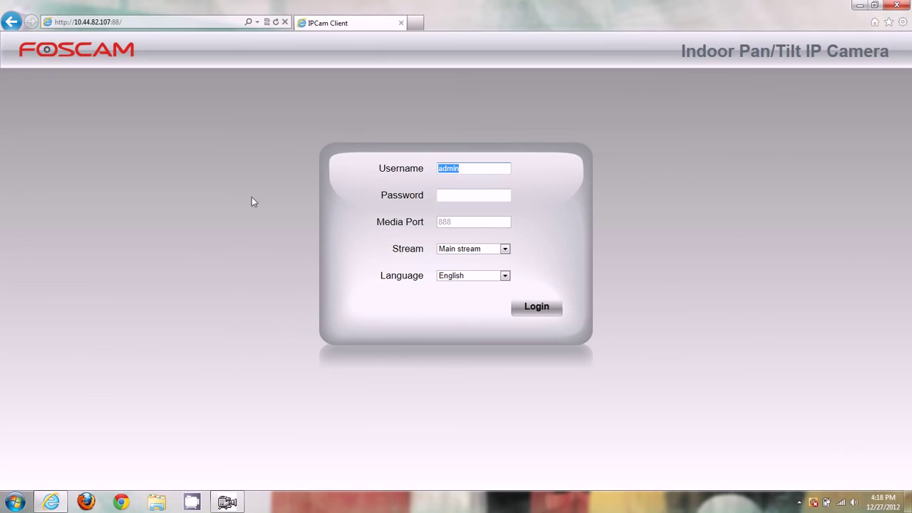
Step: Log in to the camera page as admin with the account password, keeping Main stream and English
{"action": "left_click", "coordinate": [475, 197]}
{"action": "type", "text": "•••"}
{"action": "left_click", "coordinate": [538, 308]}
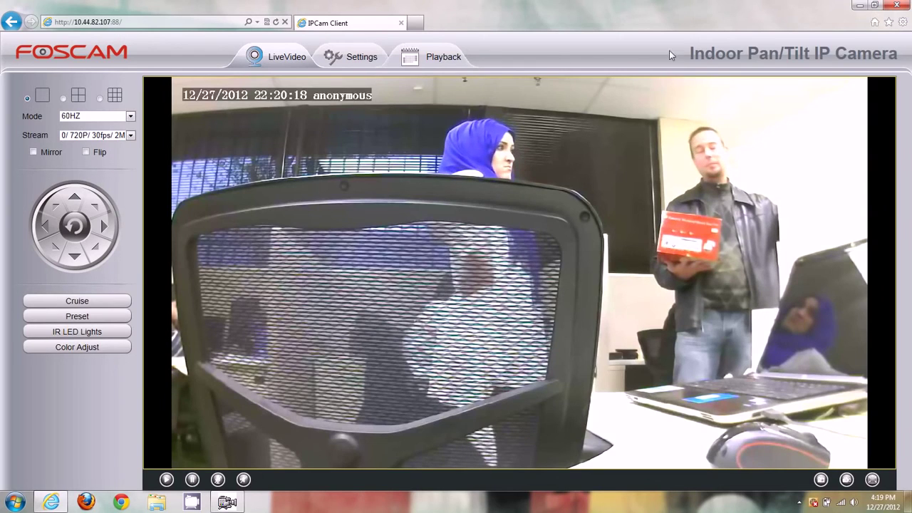
Step: Close the Internet Explorer window and return to the IP Camera Tool window
{"action": "left_click", "coordinate": [892, 8]}
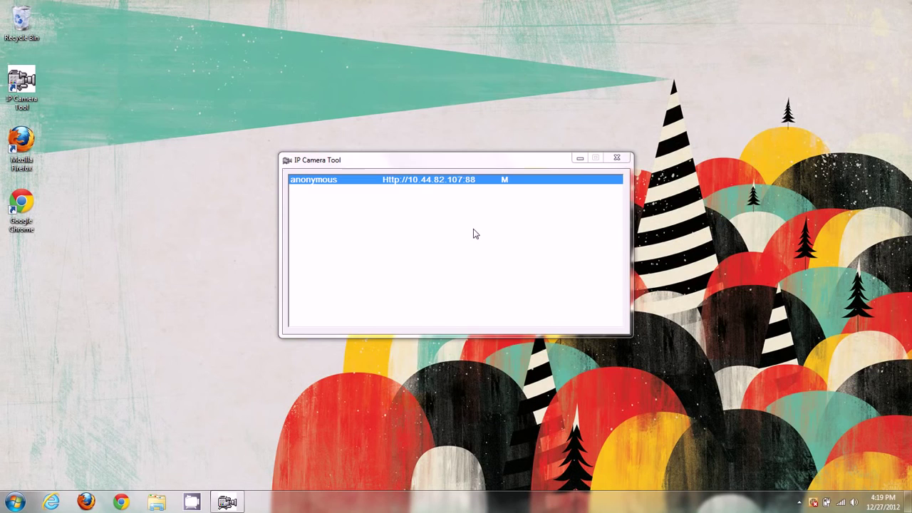
{"action": "left_click", "coordinate": [475, 229]}
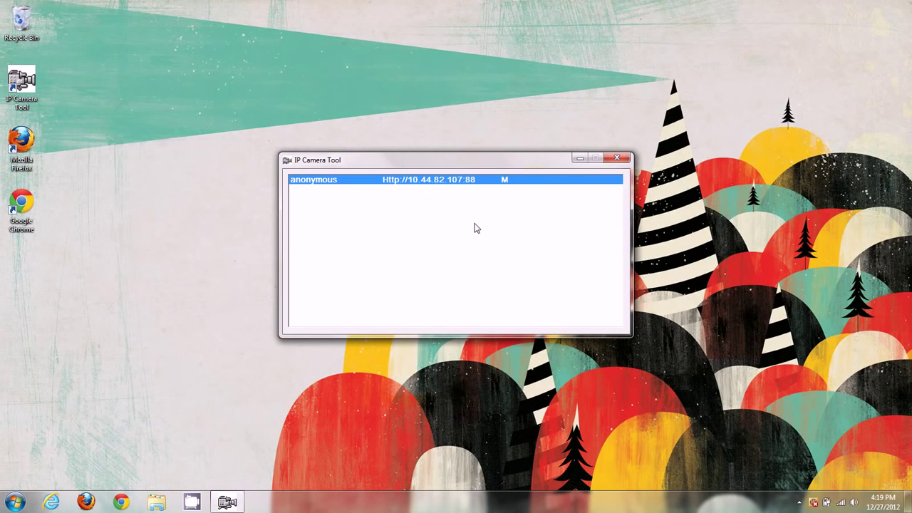